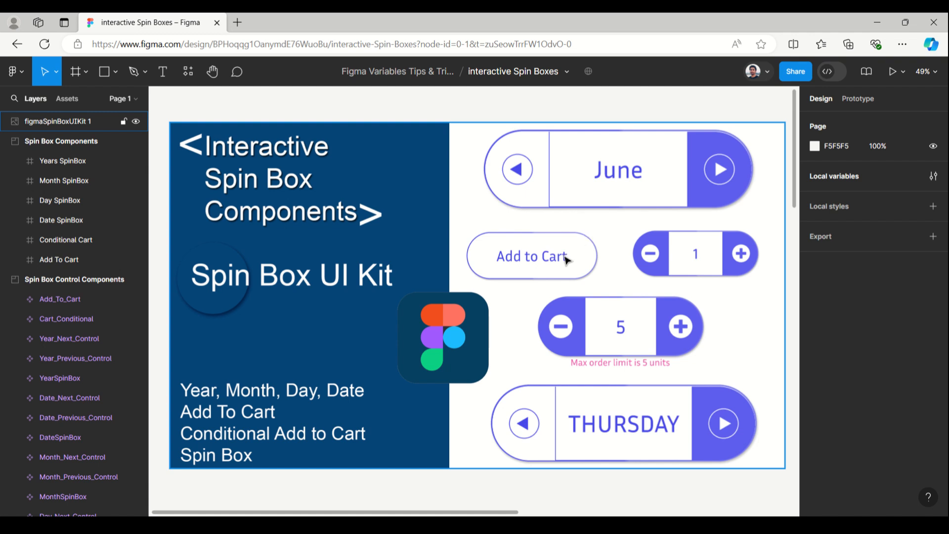
- Scroll down to the Spin Box Components section and select the Date, Day and Conditional Cart frames in turn
{"action": "scroll", "coordinate": [567, 261], "scroll_direction": "down", "scroll_amount": 1}
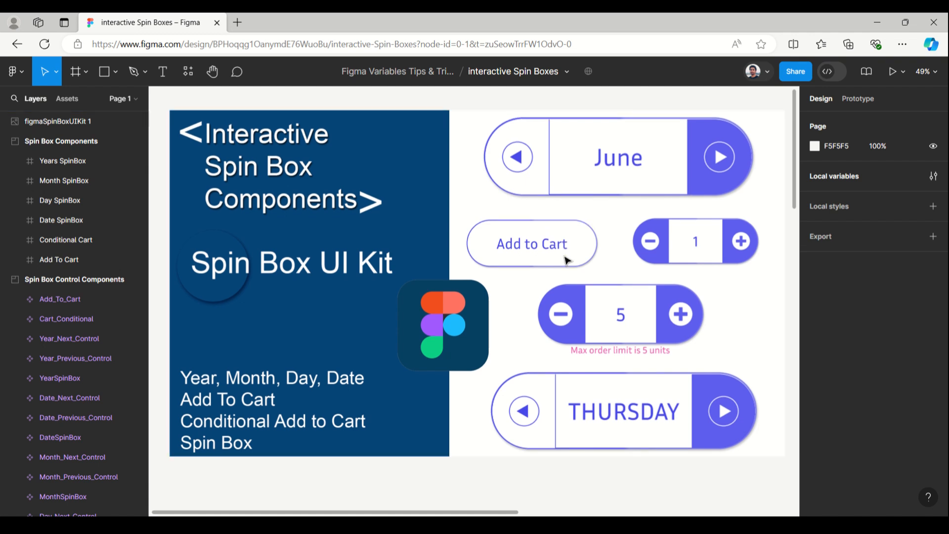
{"action": "scroll", "coordinate": [567, 261], "scroll_direction": "down", "scroll_amount": 3}
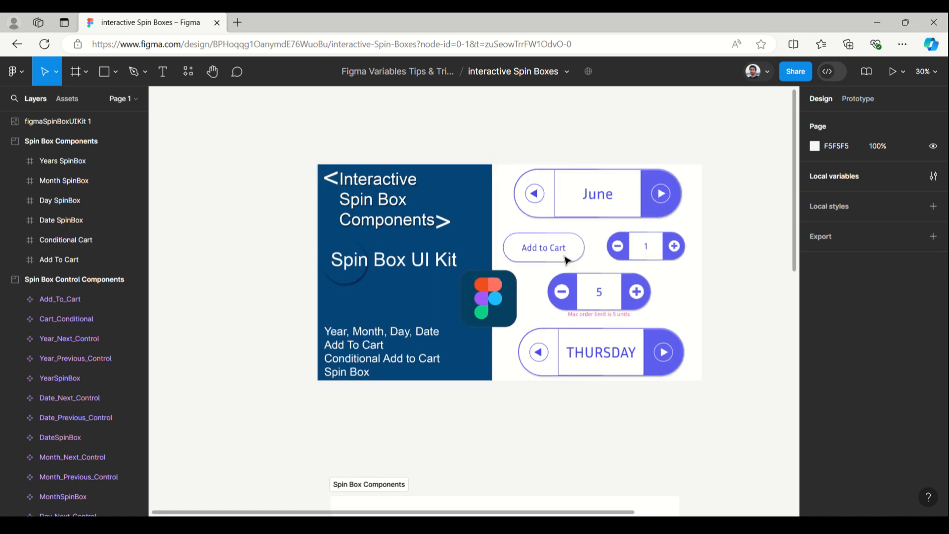
{"action": "scroll", "coordinate": [567, 260], "scroll_direction": "down", "scroll_amount": 5}
{"action": "scroll", "coordinate": [567, 260], "scroll_direction": "down", "scroll_amount": 3}
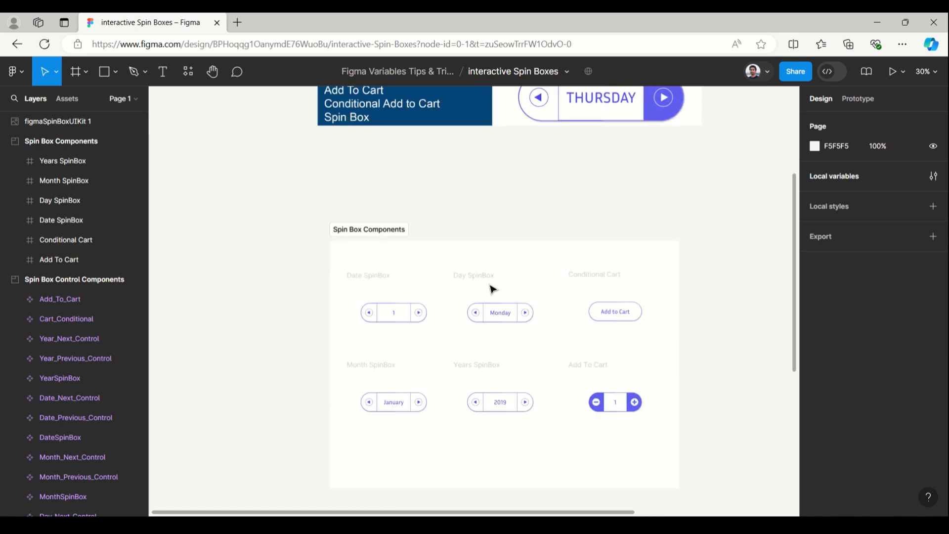
{"action": "left_click", "coordinate": [372, 280]}
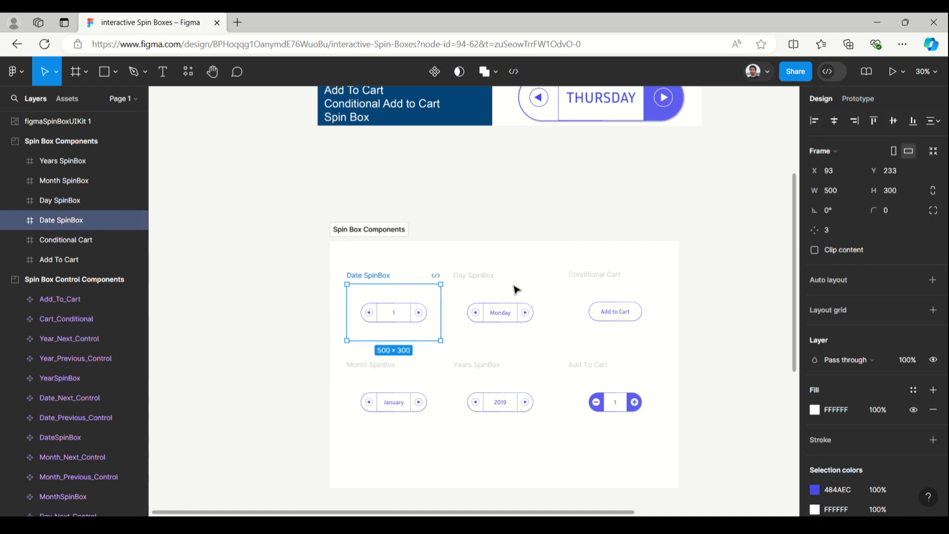
{"action": "left_click", "coordinate": [475, 278]}
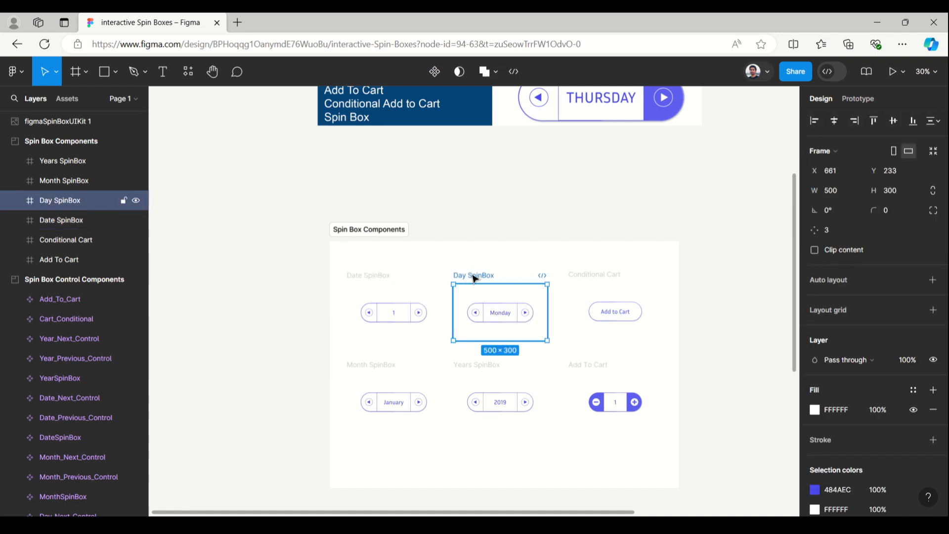
{"action": "left_click", "coordinate": [611, 276]}
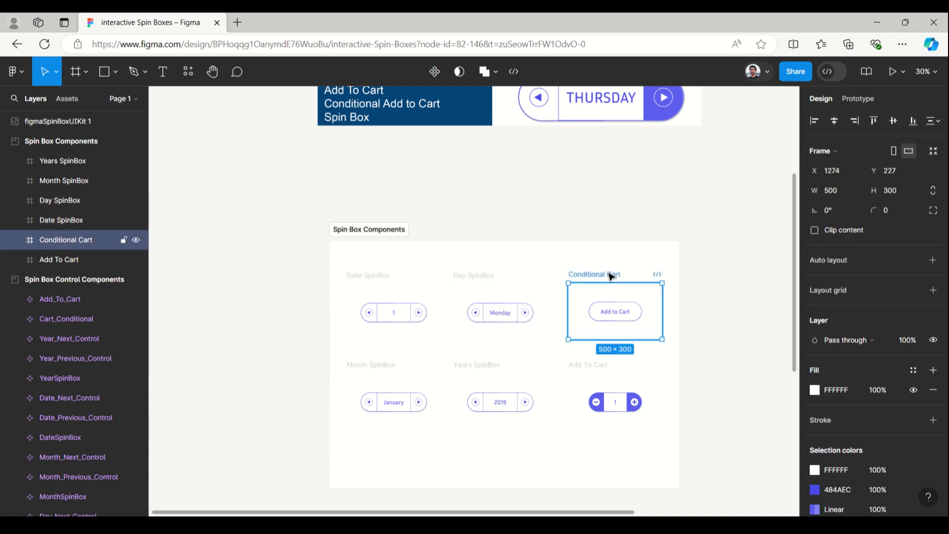
{"action": "left_click", "coordinate": [361, 280]}
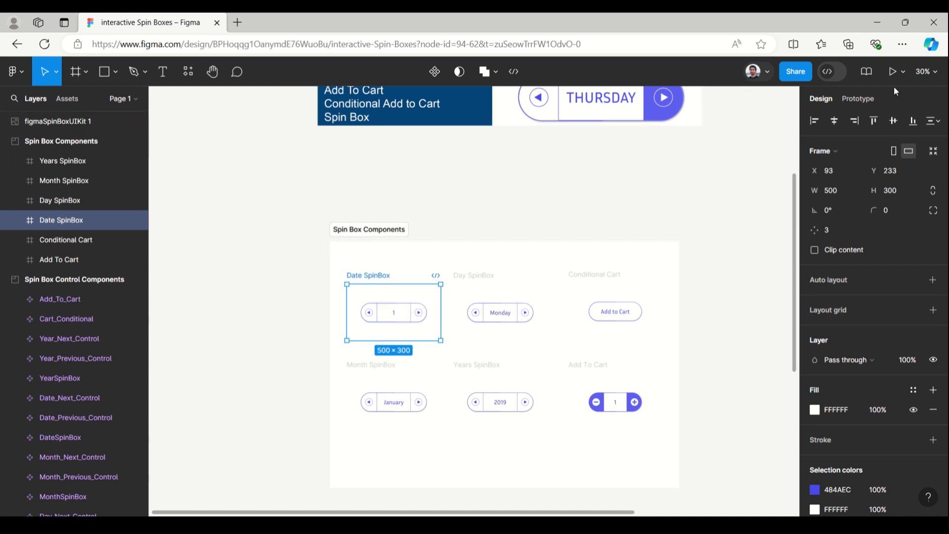
- Present the selected Date SpinBox frame as a prototype and switch to its presentation tab
{"action": "left_click", "coordinate": [903, 74]}
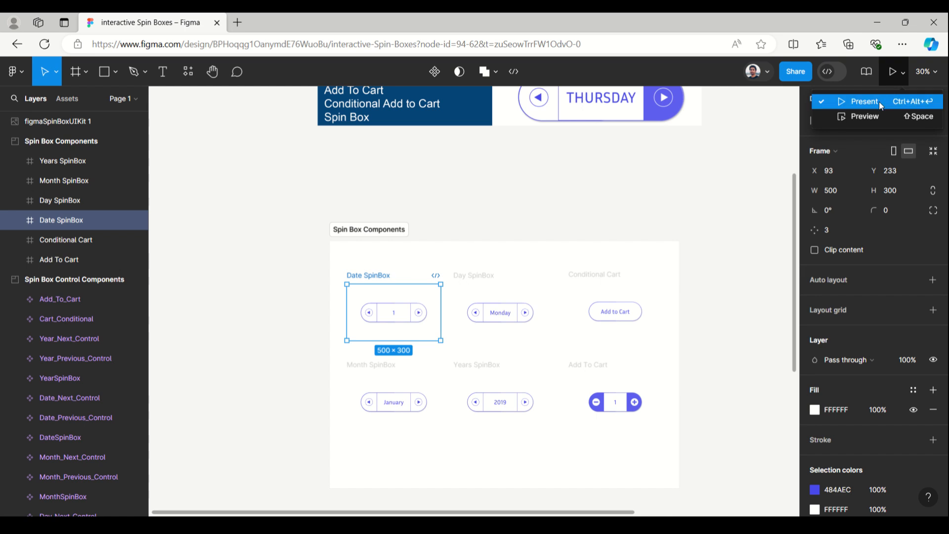
{"action": "left_click", "coordinate": [878, 101]}
{"action": "left_click", "coordinate": [194, 26]}
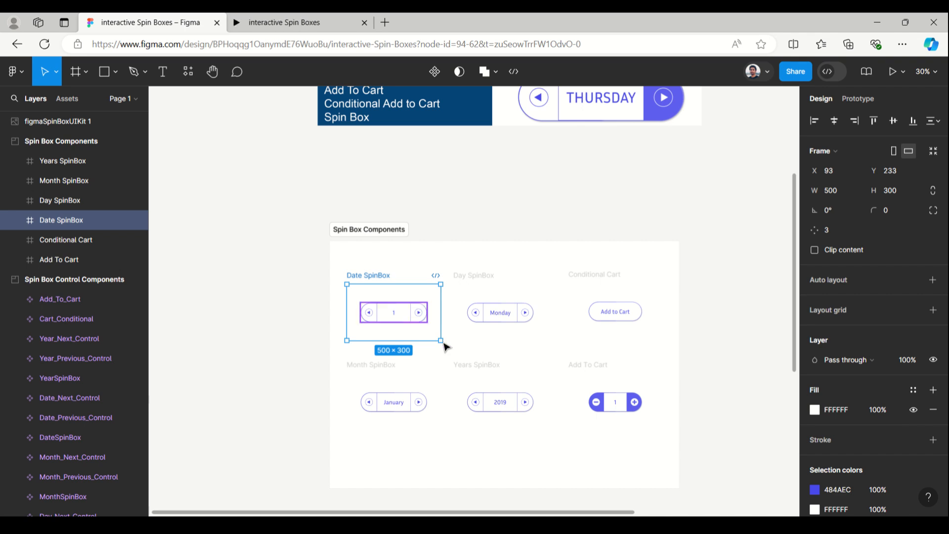
{"action": "left_click", "coordinate": [288, 26]}
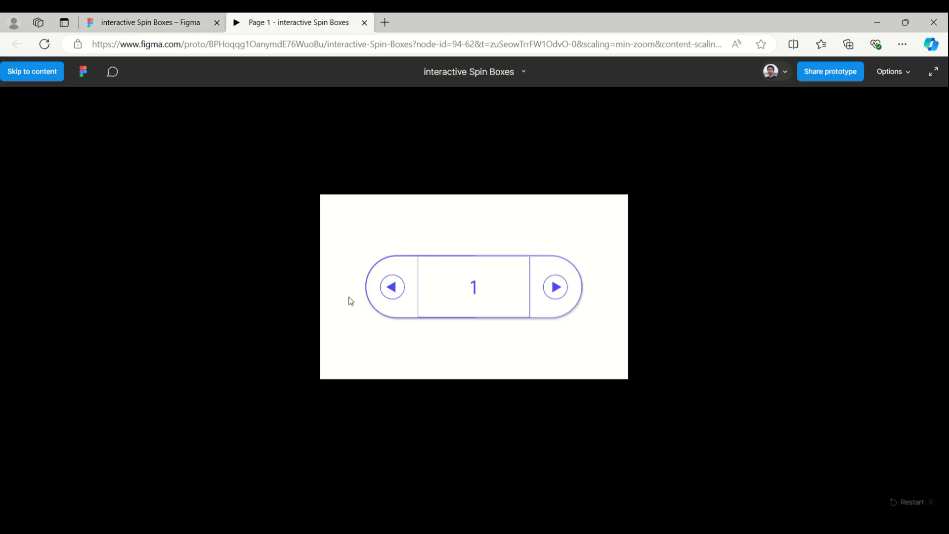
- Test the date spin box by stepping its number forward several times and then back again
{"action": "left_click", "coordinate": [556, 294]}
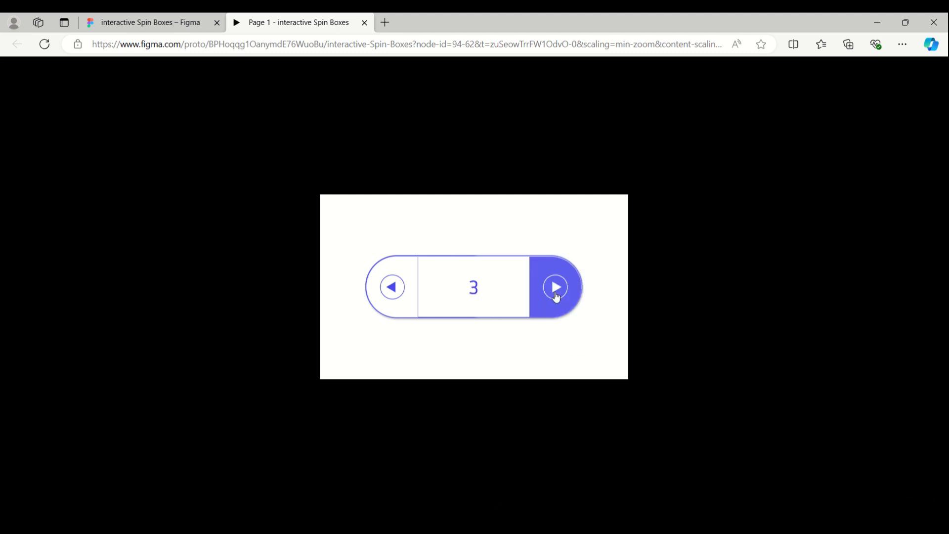
{"action": "left_click", "coordinate": [556, 294]}
{"action": "left_click", "coordinate": [556, 294]}
{"action": "left_click", "coordinate": [556, 294]}
{"action": "left_click", "coordinate": [556, 294]}
{"action": "left_click", "coordinate": [556, 294]}
{"action": "left_click", "coordinate": [556, 294]}
{"action": "left_click", "coordinate": [556, 294]}
{"action": "left_click", "coordinate": [556, 294]}
{"action": "left_click", "coordinate": [556, 294]}
{"action": "left_click", "coordinate": [556, 294]}
{"action": "left_click", "coordinate": [556, 294]}
{"action": "left_click", "coordinate": [382, 293]}
{"action": "left_click", "coordinate": [382, 294]}
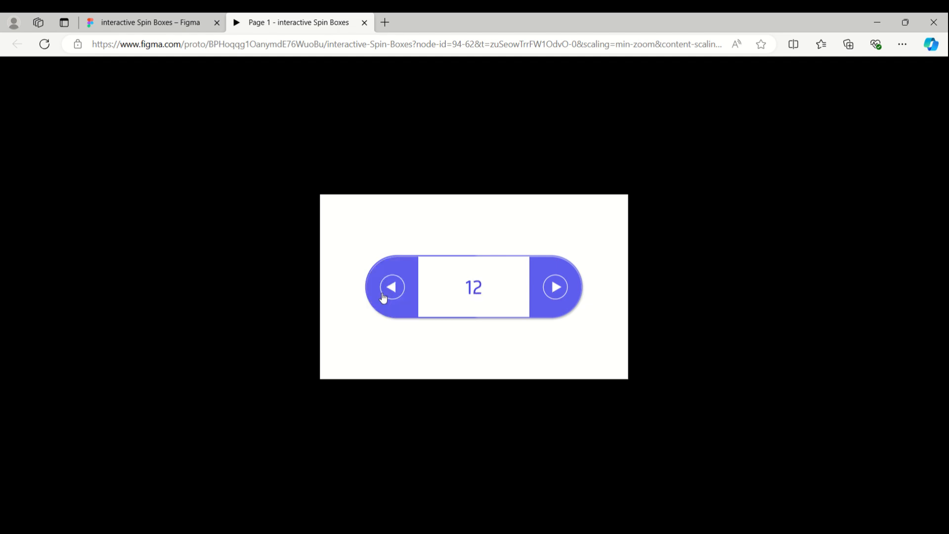
{"action": "left_click", "coordinate": [382, 294]}
{"action": "left_click", "coordinate": [382, 293]}
{"action": "left_click", "coordinate": [382, 294]}
{"action": "left_click", "coordinate": [382, 294]}
{"action": "left_click", "coordinate": [382, 294]}
{"action": "left_click", "coordinate": [381, 287]}
{"action": "left_click", "coordinate": [381, 287]}
{"action": "left_click", "coordinate": [382, 288]}
{"action": "left_click", "coordinate": [381, 288]}
- Return to the design file, select the Day SpinBox frame and present it as a prototype
{"action": "left_click", "coordinate": [152, 23]}
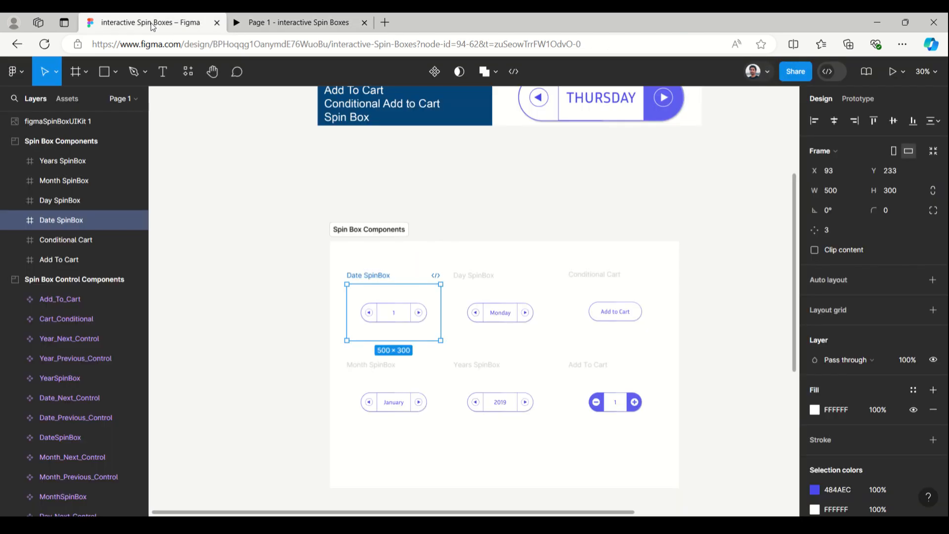
{"action": "left_click", "coordinate": [492, 275]}
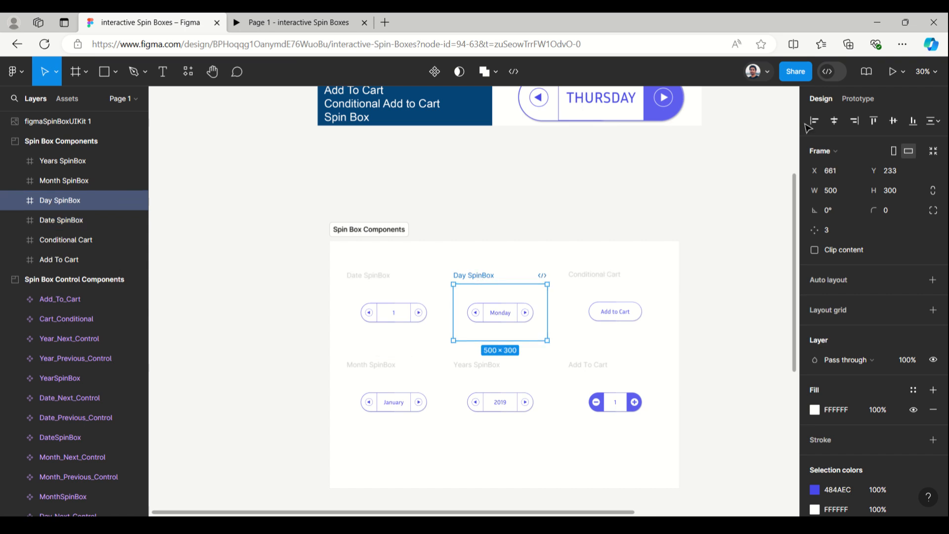
{"action": "left_click", "coordinate": [903, 75]}
{"action": "left_click", "coordinate": [870, 98]}
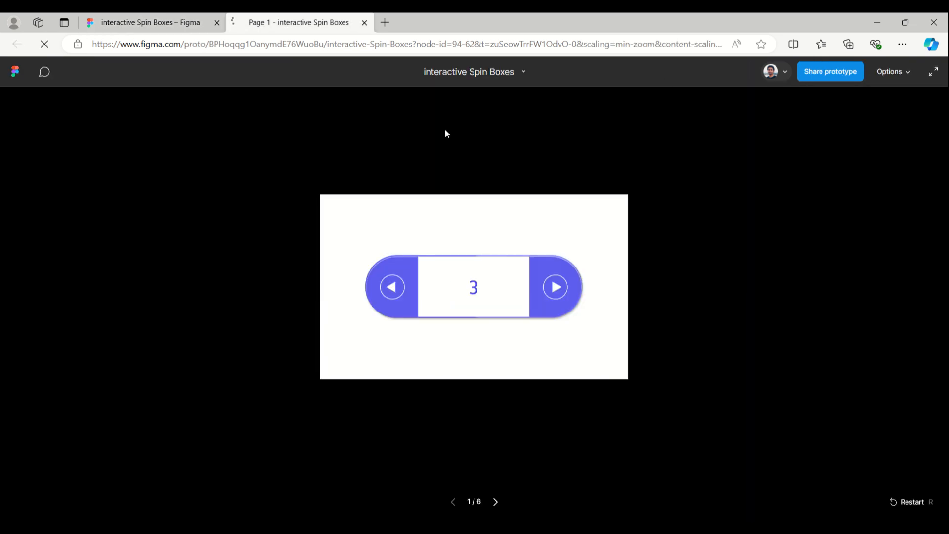
{"action": "left_click", "coordinate": [168, 20]}
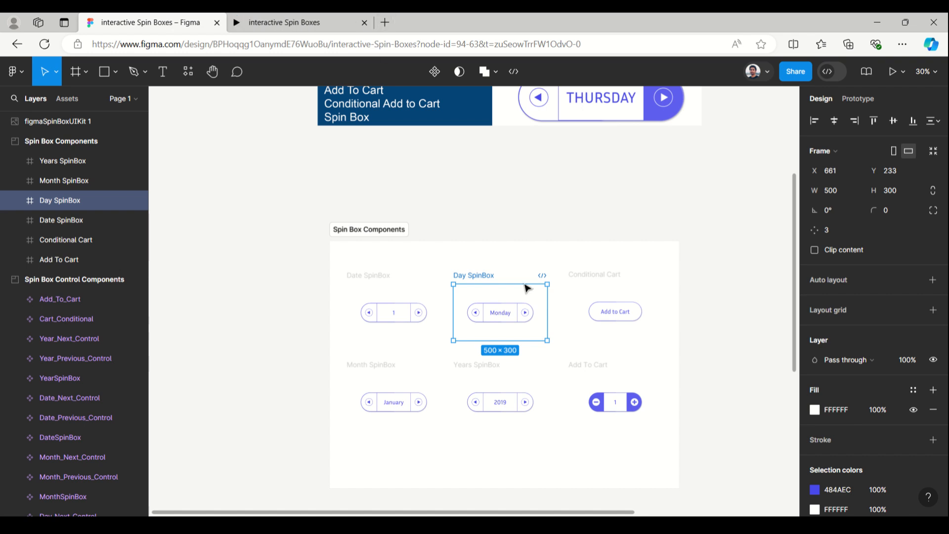
{"action": "left_click", "coordinate": [280, 23]}
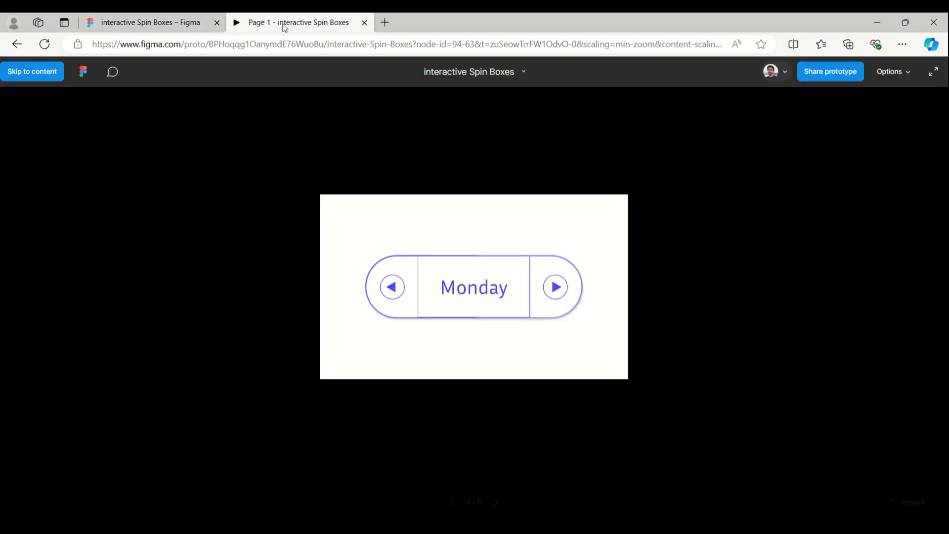
- Test the day spin box by stepping through weekdays forward and then backward
{"action": "left_click", "coordinate": [561, 293]}
{"action": "left_click", "coordinate": [561, 292]}
{"action": "left_click", "coordinate": [562, 293]}
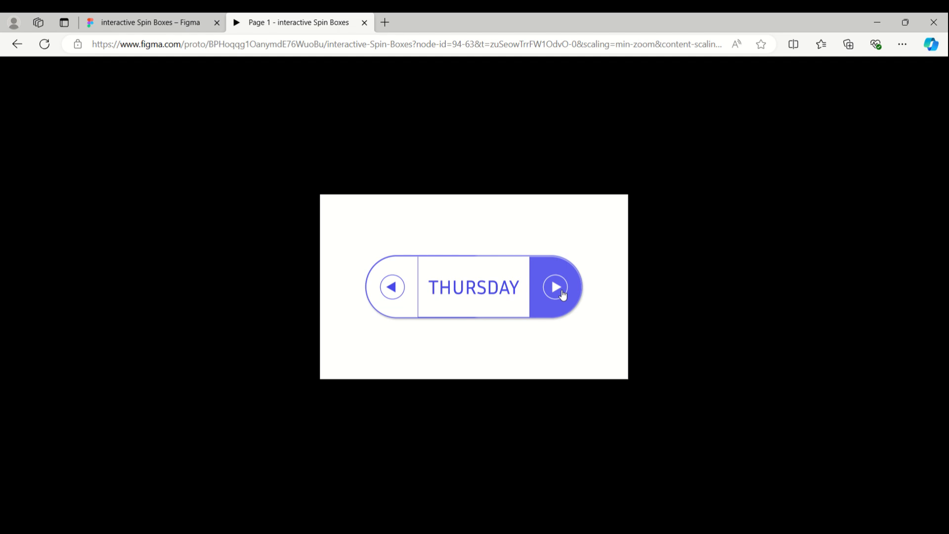
{"action": "left_click", "coordinate": [562, 293]}
{"action": "left_click", "coordinate": [562, 292]}
{"action": "left_click", "coordinate": [562, 292]}
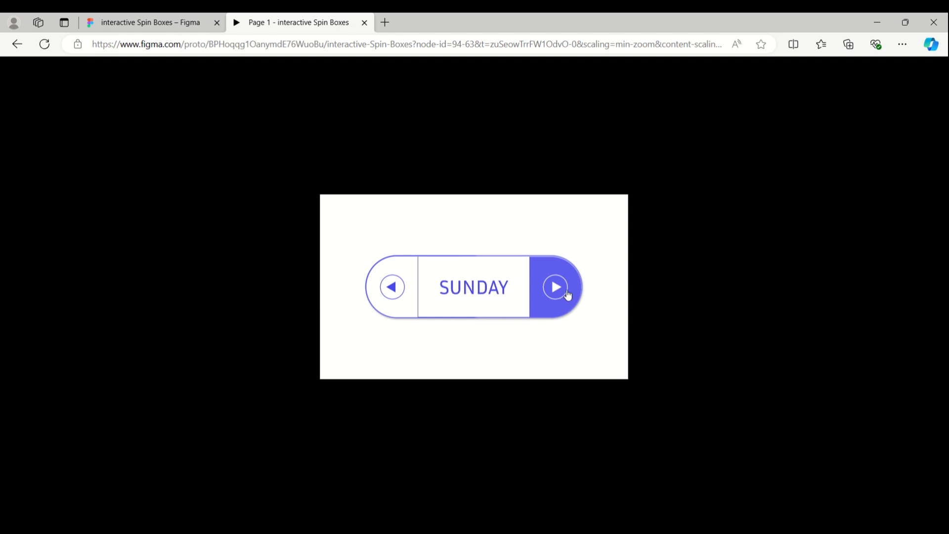
{"action": "left_click", "coordinate": [396, 298]}
{"action": "left_click", "coordinate": [396, 298]}
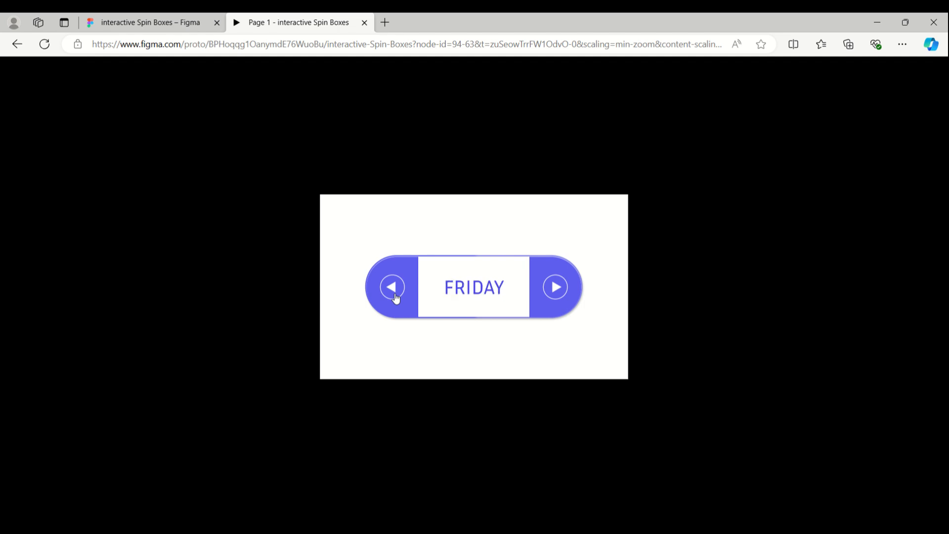
{"action": "left_click", "coordinate": [396, 298]}
{"action": "left_click", "coordinate": [396, 298]}
{"action": "left_click", "coordinate": [396, 298]}
{"action": "left_click", "coordinate": [396, 298]}
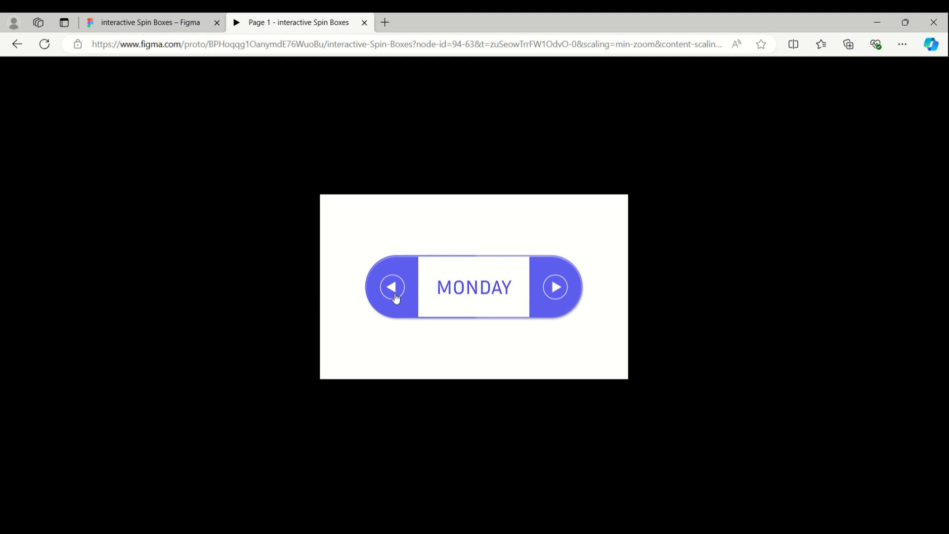
- Return to the design file, select the Conditional Cart frame and present it as a prototype
{"action": "left_click", "coordinate": [143, 22]}
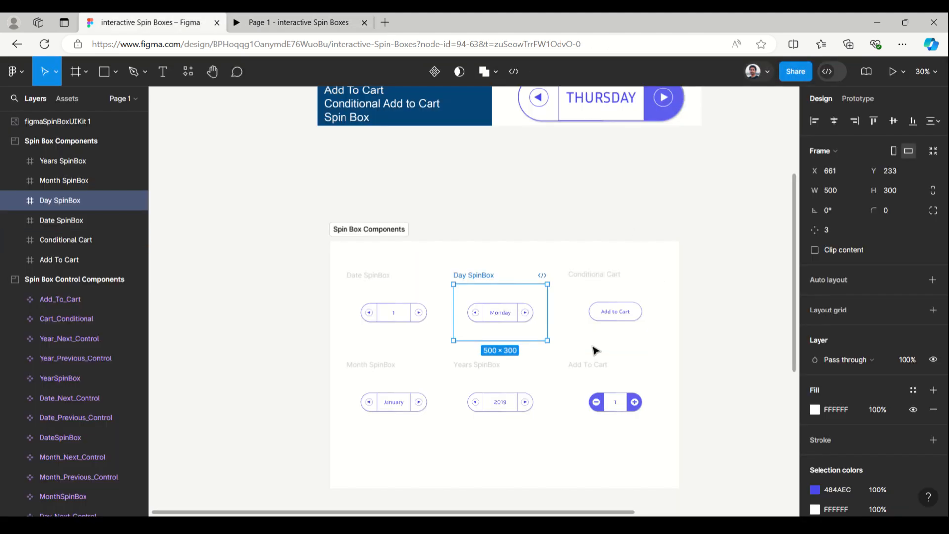
{"action": "left_click", "coordinate": [598, 279]}
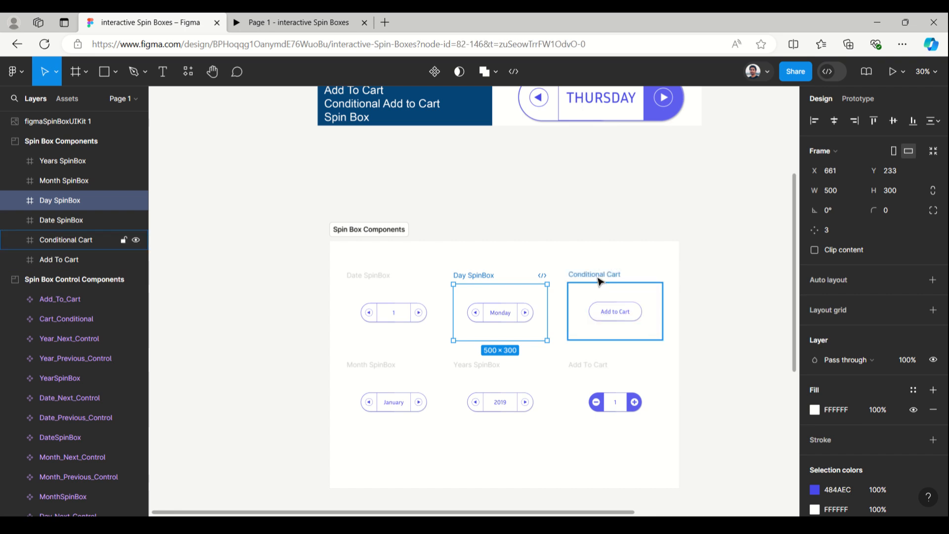
{"action": "left_click", "coordinate": [903, 73]}
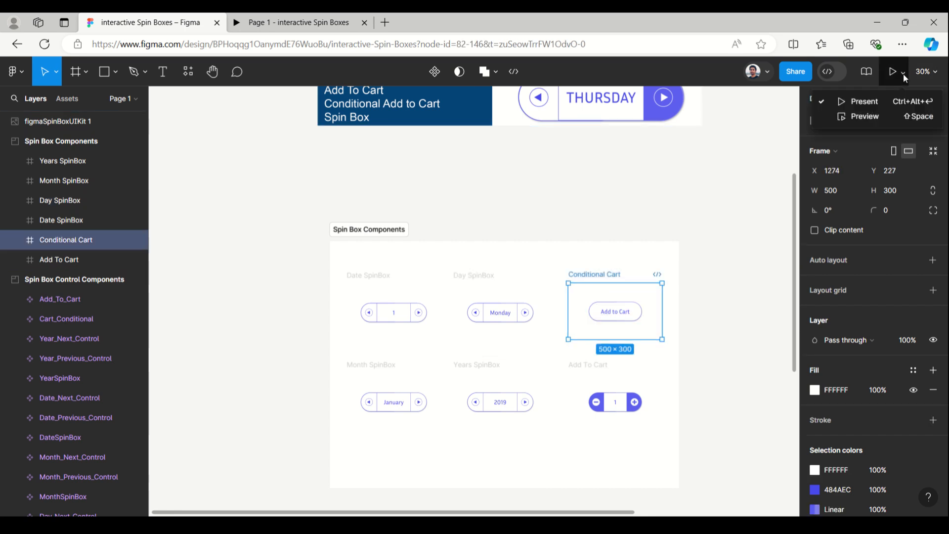
{"action": "left_click", "coordinate": [888, 102]}
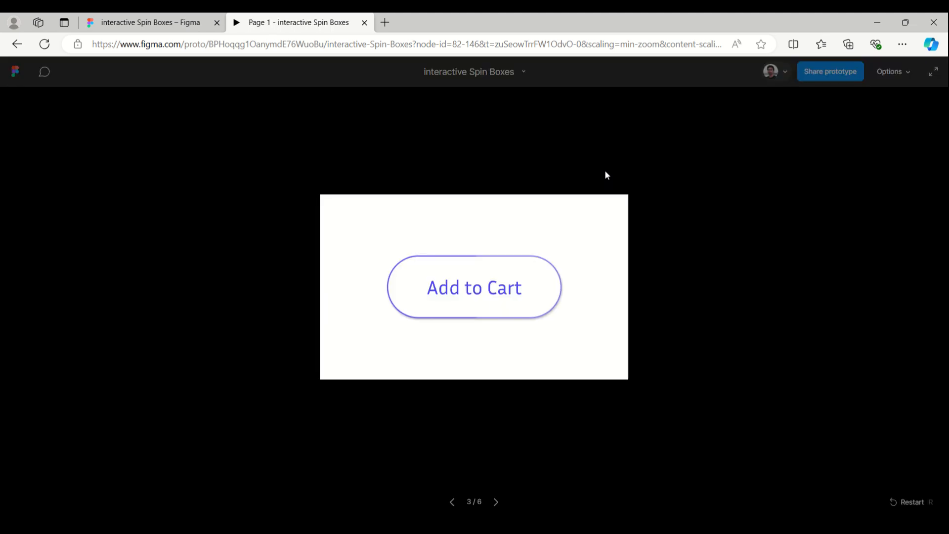
- Test the conditional cart by adding to cart, raising the quantity to its limit, then lowering it back
{"action": "left_click", "coordinate": [491, 301]}
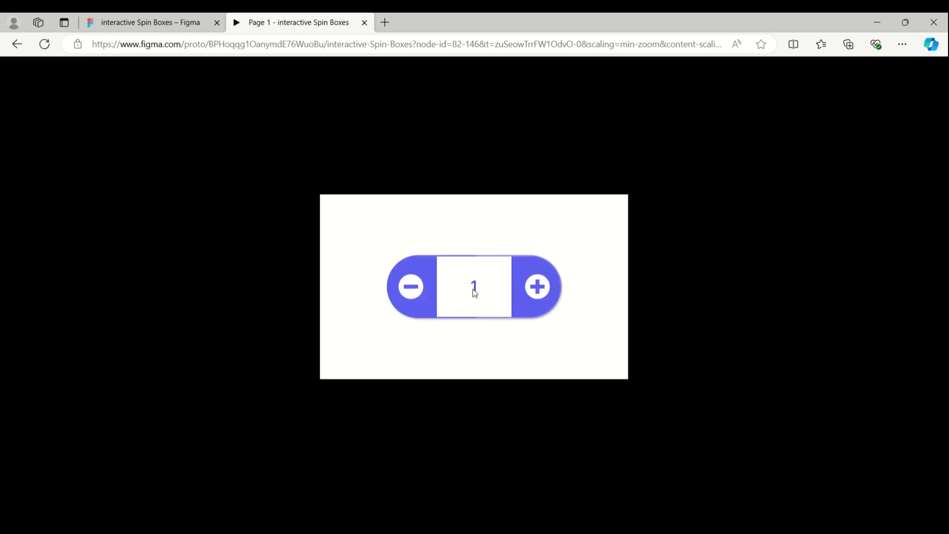
{"action": "left_click", "coordinate": [533, 293]}
{"action": "left_click", "coordinate": [533, 293]}
{"action": "left_click", "coordinate": [533, 293]}
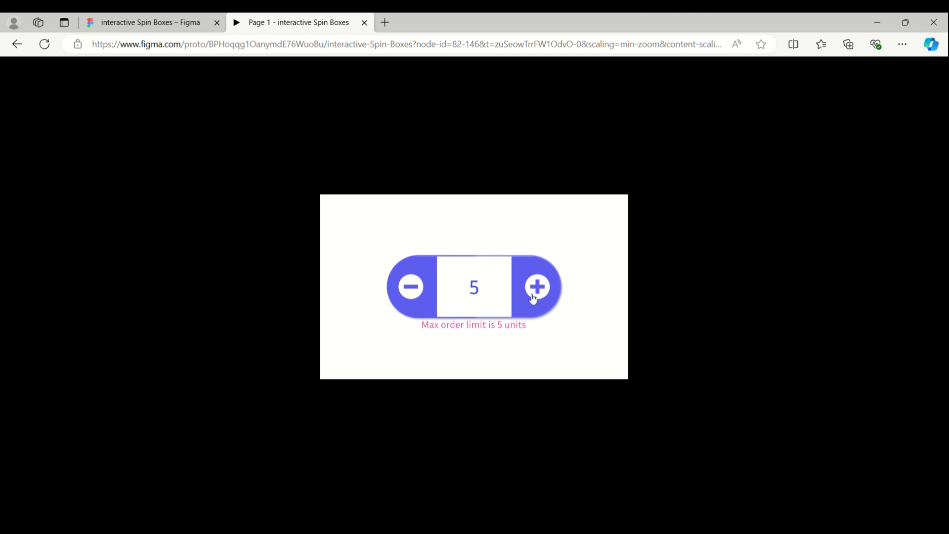
{"action": "left_click", "coordinate": [417, 291]}
{"action": "left_click", "coordinate": [418, 292]}
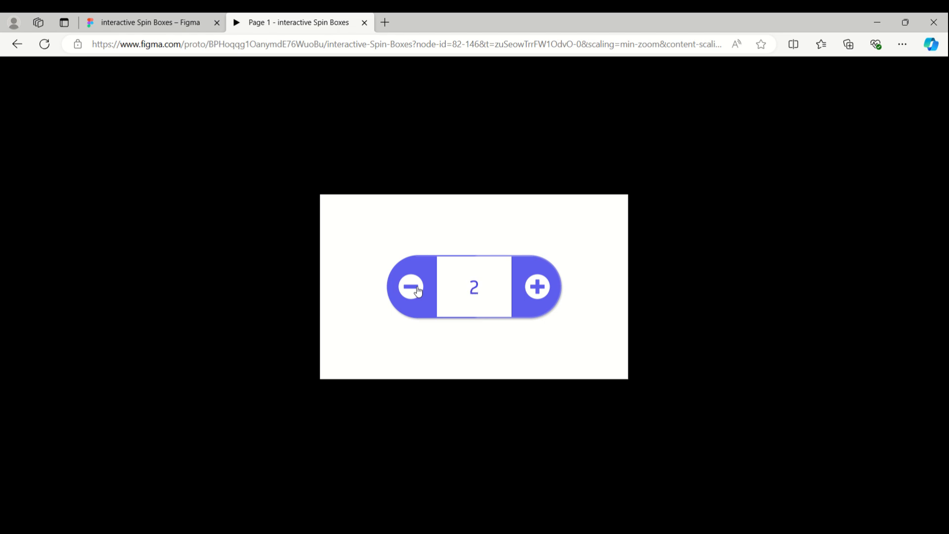
{"action": "left_click", "coordinate": [418, 291]}
{"action": "left_click", "coordinate": [418, 292]}
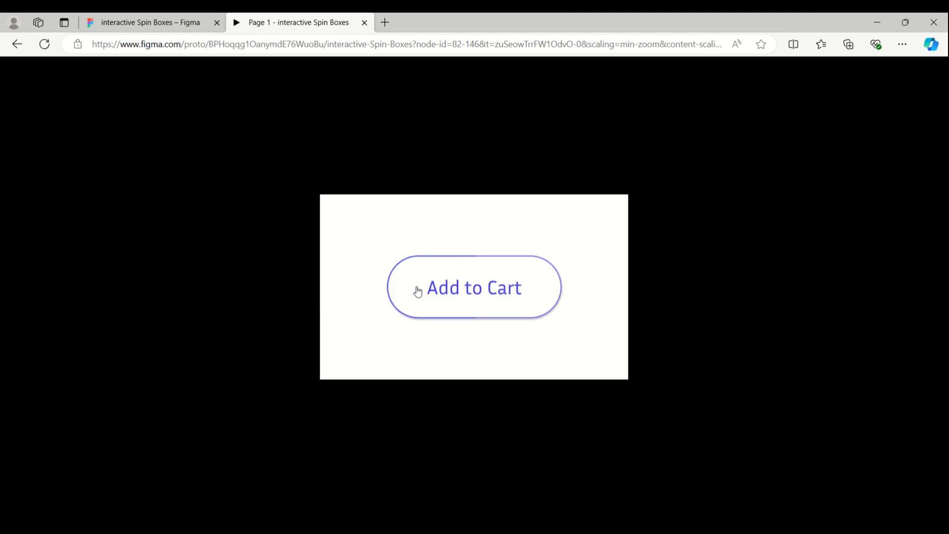
- Return to the design file, select the Years SpinBox frame and present it as a prototype
{"action": "left_click", "coordinate": [154, 26]}
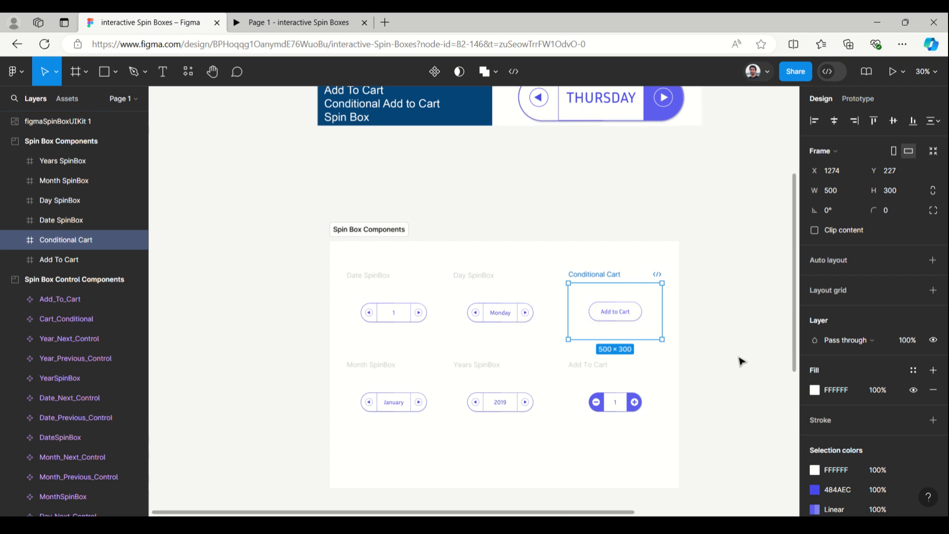
{"action": "left_click", "coordinate": [467, 365]}
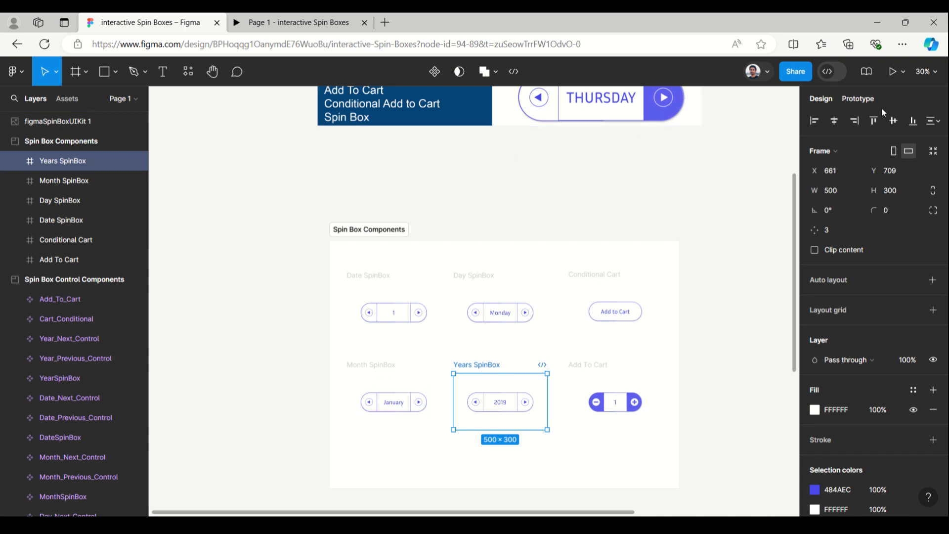
{"action": "left_click", "coordinate": [901, 74]}
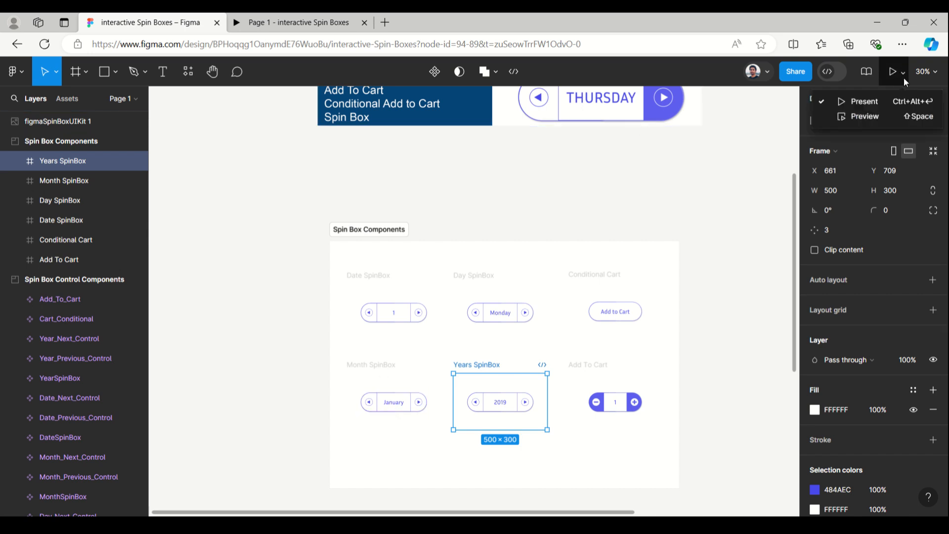
{"action": "left_click", "coordinate": [887, 99]}
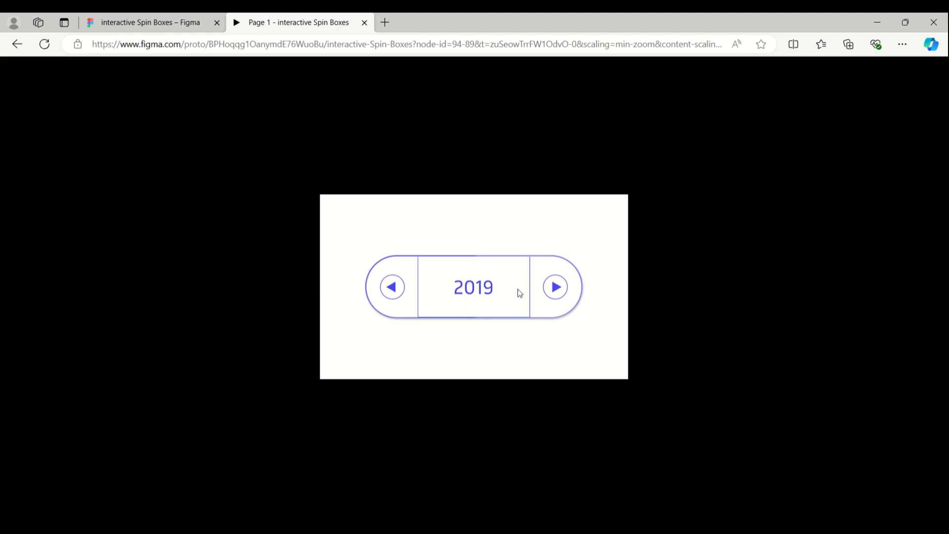
- Test the years spin box by stepping the year forward several times and then back again
{"action": "left_click", "coordinate": [555, 288]}
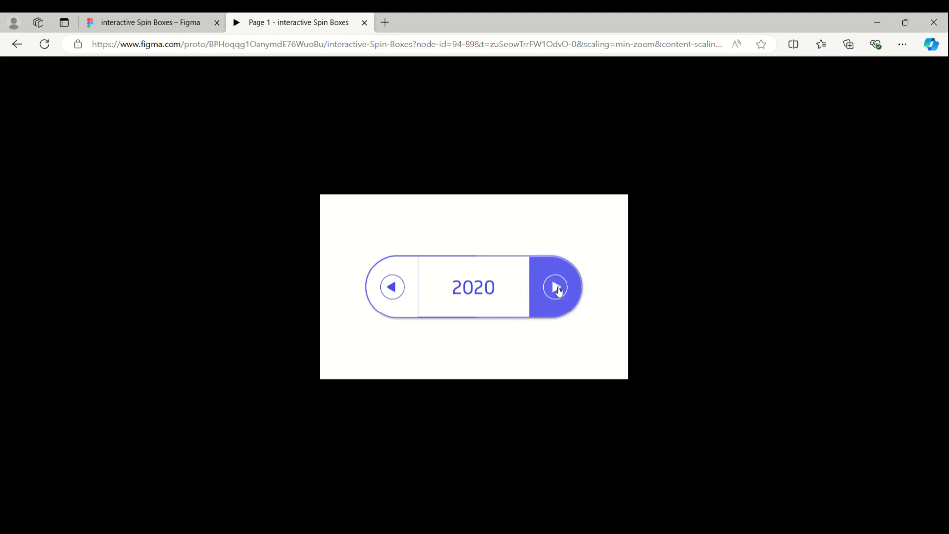
{"action": "left_click", "coordinate": [557, 289]}
{"action": "left_click", "coordinate": [558, 290]}
{"action": "left_click", "coordinate": [559, 291]}
{"action": "left_click", "coordinate": [398, 286]}
{"action": "left_click", "coordinate": [400, 289]}
{"action": "left_click", "coordinate": [401, 289]}
{"action": "left_click", "coordinate": [401, 289]}
{"action": "left_click", "coordinate": [400, 289]}
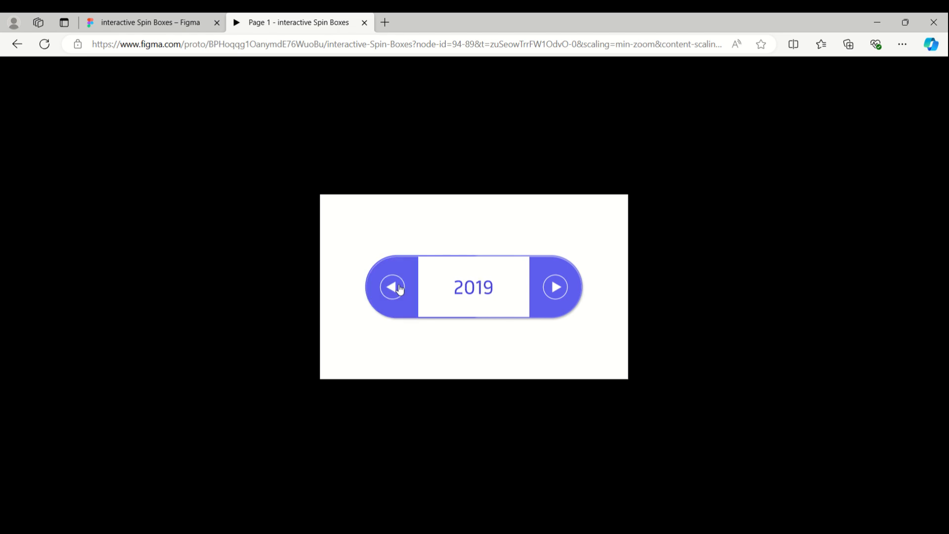
- Return to the design file, select the Month SpinBox frame and present it as a prototype
{"action": "left_click", "coordinate": [138, 24]}
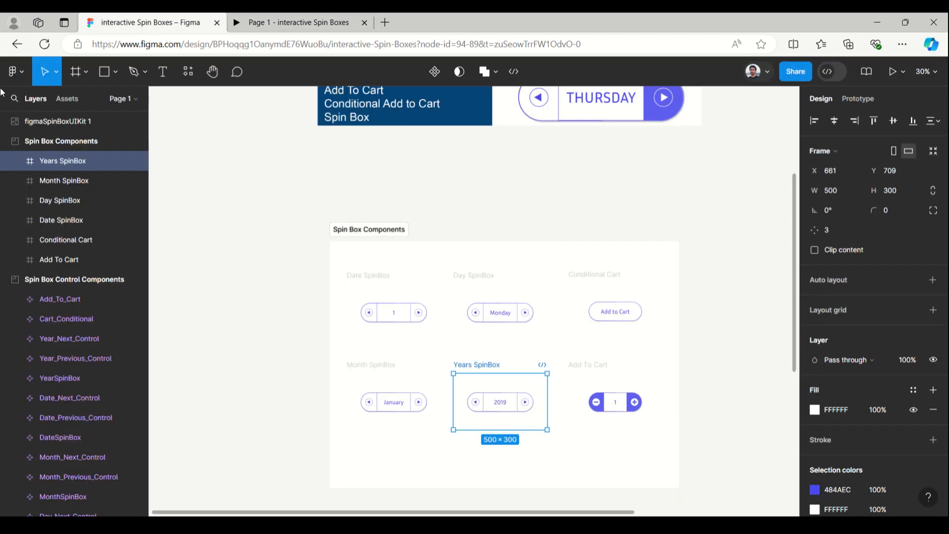
{"action": "left_click", "coordinate": [376, 366]}
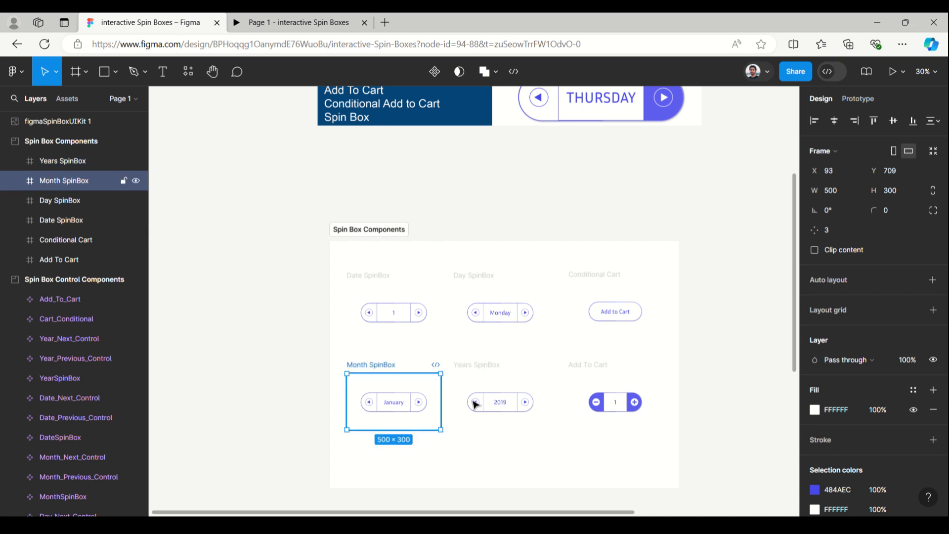
{"action": "left_click", "coordinate": [903, 73]}
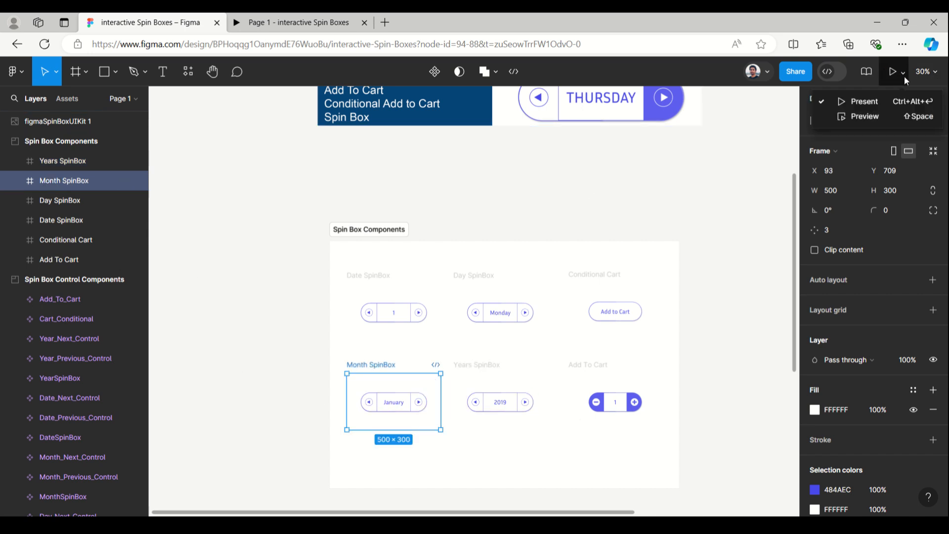
{"action": "left_click", "coordinate": [882, 102]}
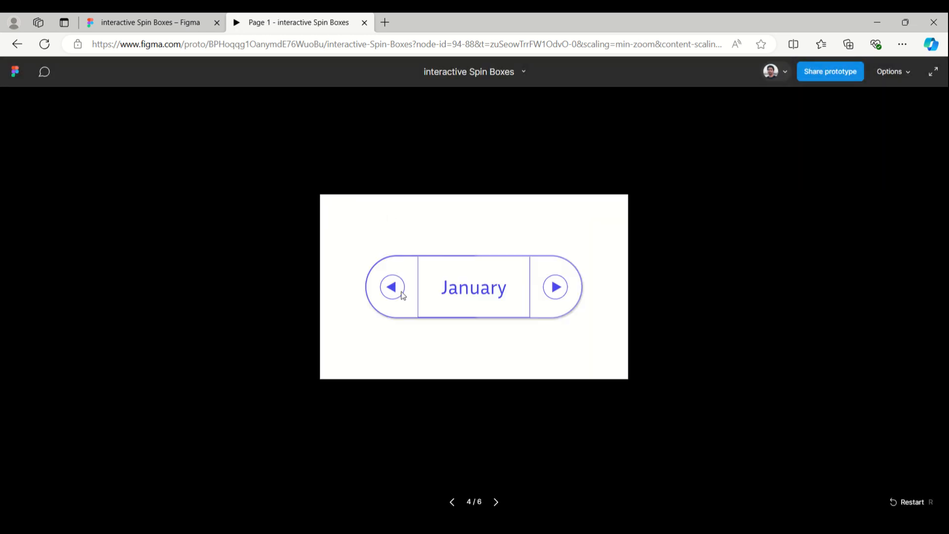
- Test the month spin box by stepping the month forward several times and then back again to January
{"action": "left_click", "coordinate": [548, 297]}
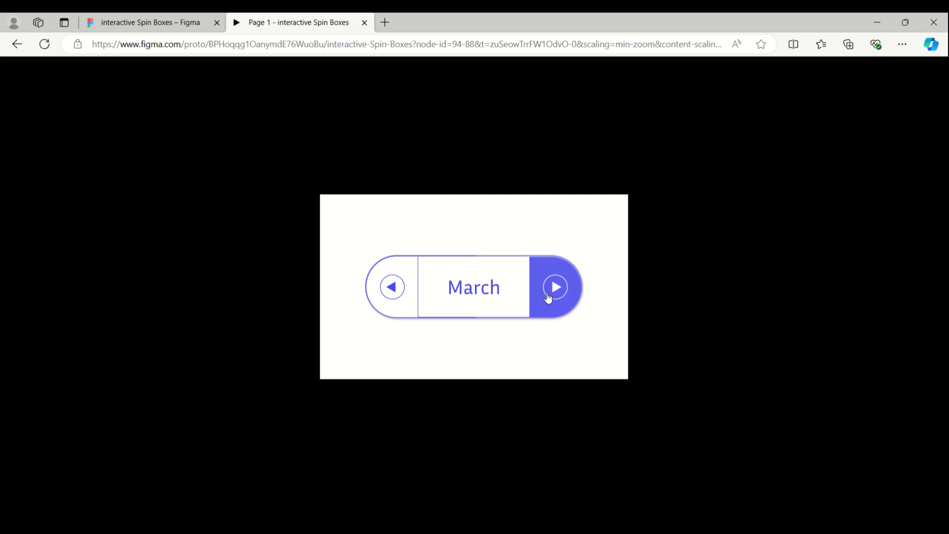
{"action": "left_click", "coordinate": [547, 297]}
{"action": "left_click", "coordinate": [548, 297]}
{"action": "left_click", "coordinate": [547, 297]}
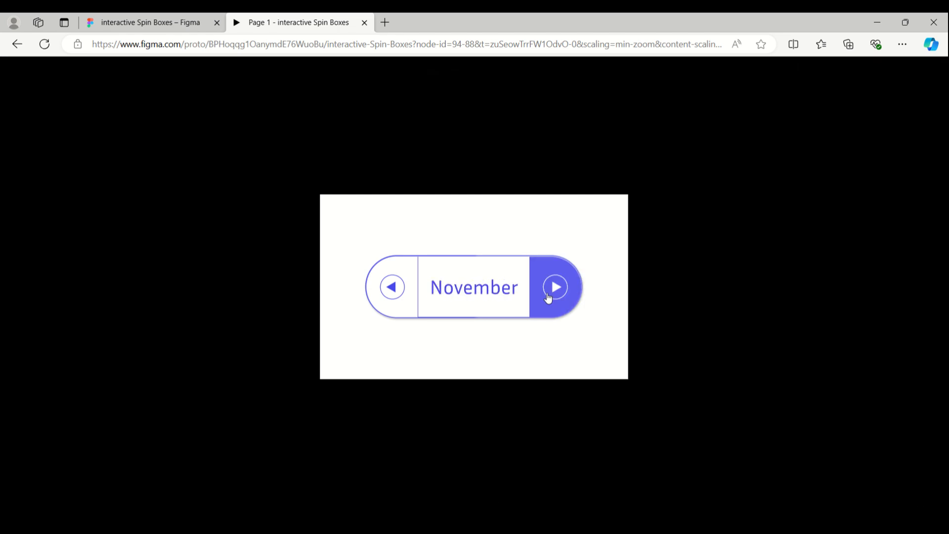
{"action": "left_click", "coordinate": [548, 297]}
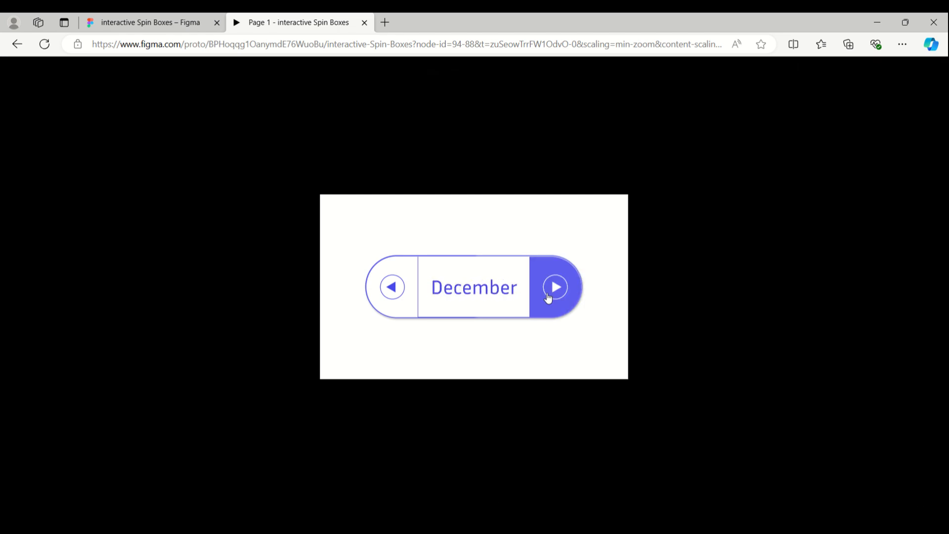
{"action": "left_click", "coordinate": [394, 286]}
{"action": "left_click", "coordinate": [396, 287]}
{"action": "left_click", "coordinate": [395, 287]}
{"action": "left_click", "coordinate": [396, 288]}
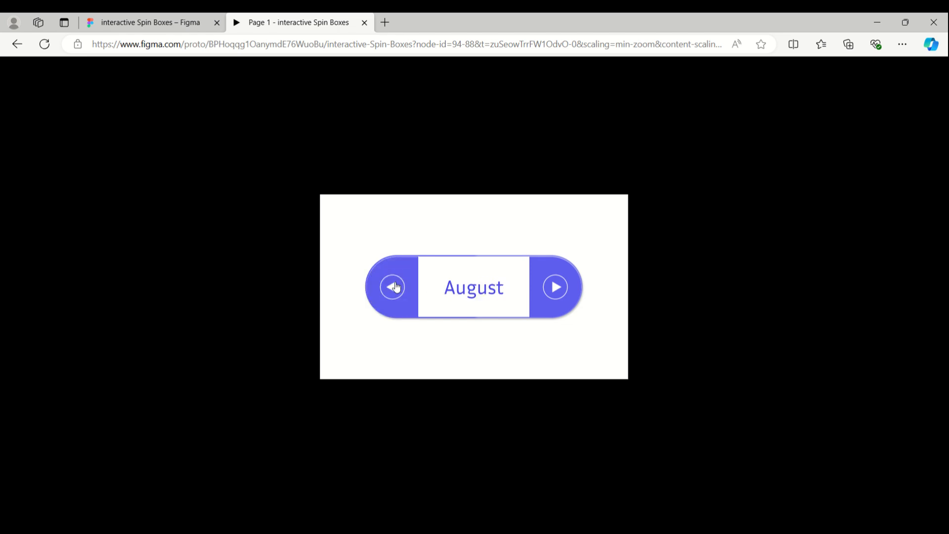
{"action": "left_click", "coordinate": [395, 287]}
{"action": "left_click", "coordinate": [395, 287]}
{"action": "left_click", "coordinate": [395, 287]}
{"action": "left_click", "coordinate": [395, 287]}
{"action": "left_click", "coordinate": [395, 287]}
{"action": "left_click", "coordinate": [395, 287]}
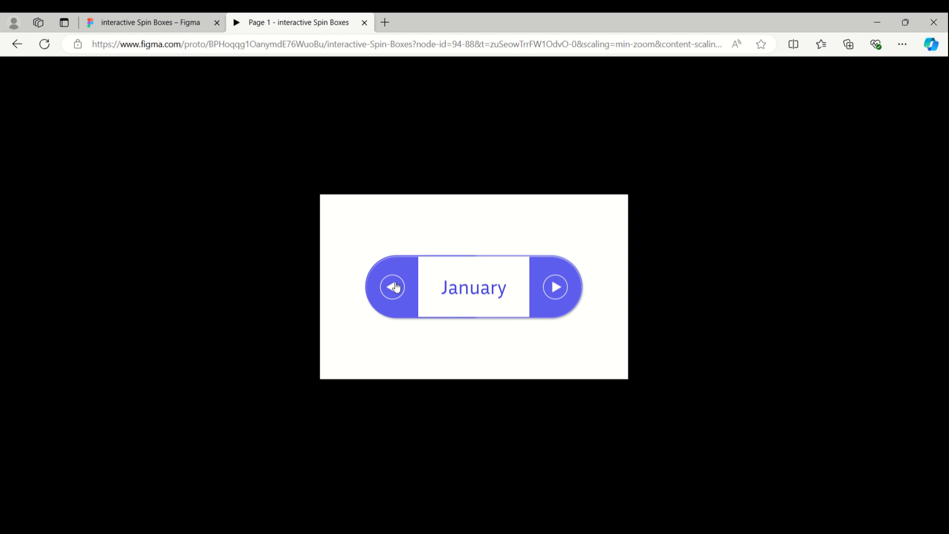
- Return to the design file and inspect the Date and Day spin box instances and the Day previous control component
{"action": "left_click", "coordinate": [156, 25]}
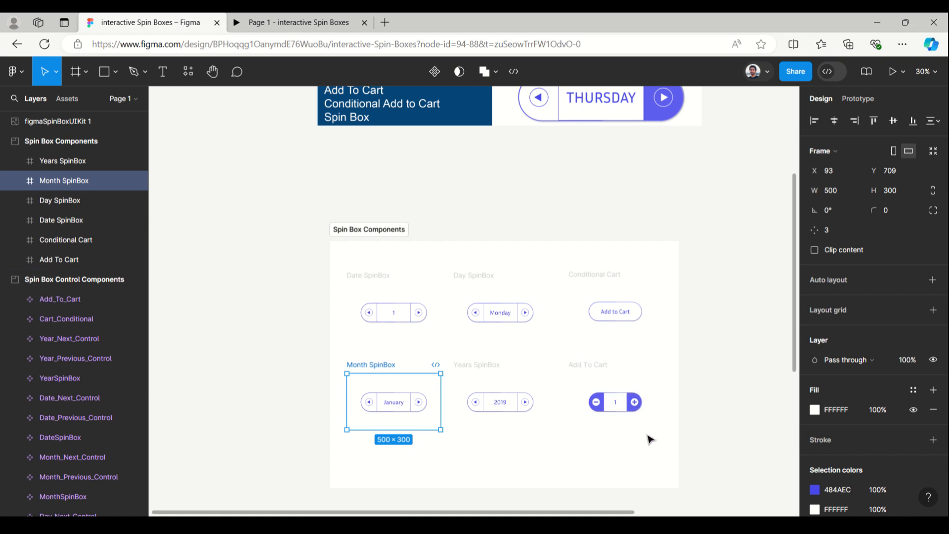
{"action": "scroll", "coordinate": [654, 434], "scroll_direction": "up", "scroll_amount": 3}
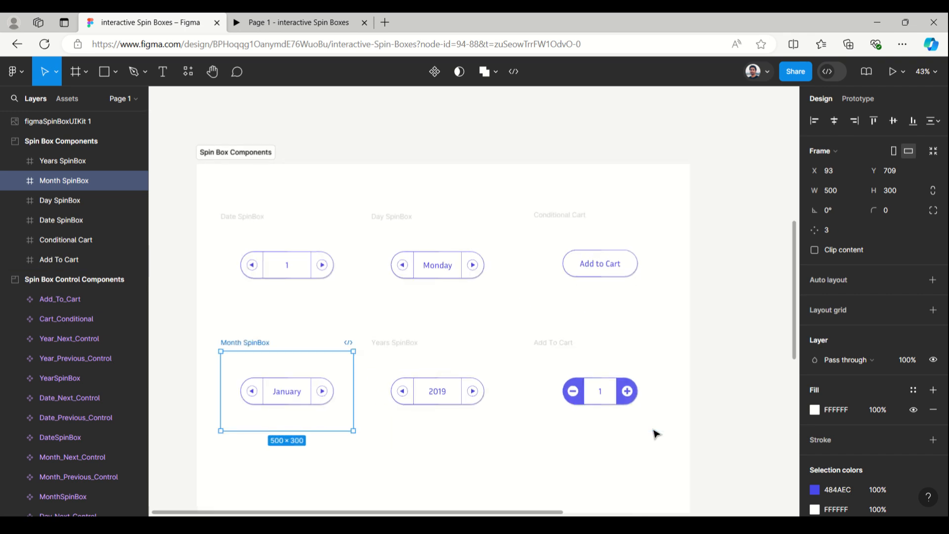
{"action": "scroll", "coordinate": [653, 434], "scroll_direction": "up", "scroll_amount": 1}
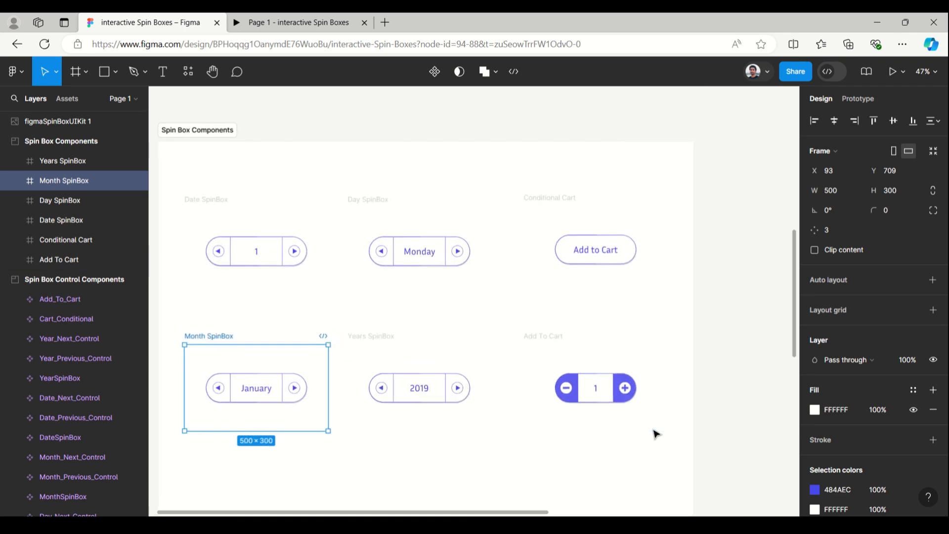
{"action": "left_click", "coordinate": [265, 246]}
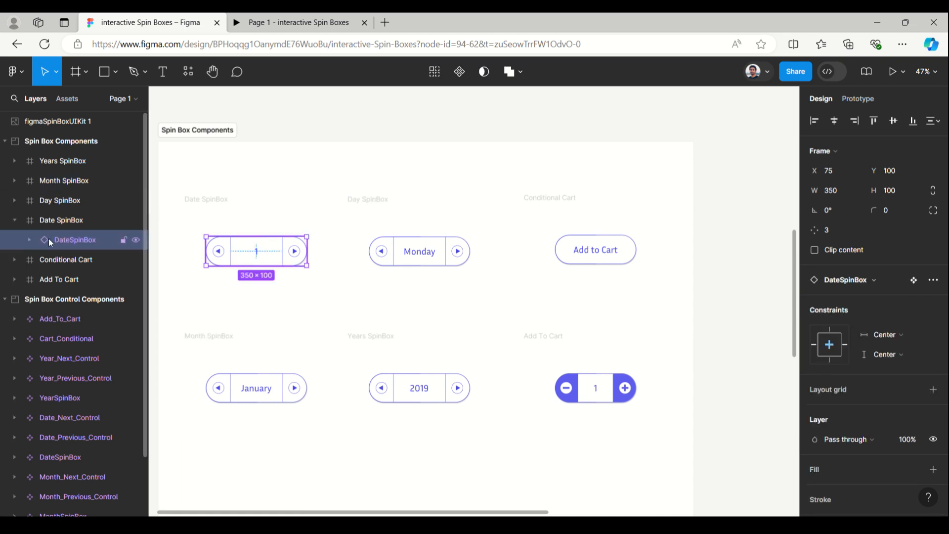
{"action": "left_click", "coordinate": [15, 200]}
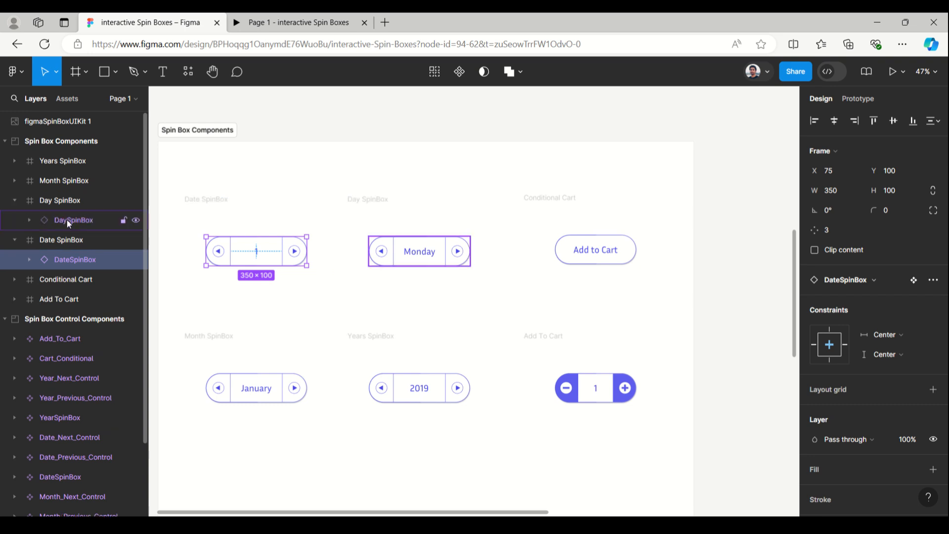
{"action": "left_click", "coordinate": [67, 220]}
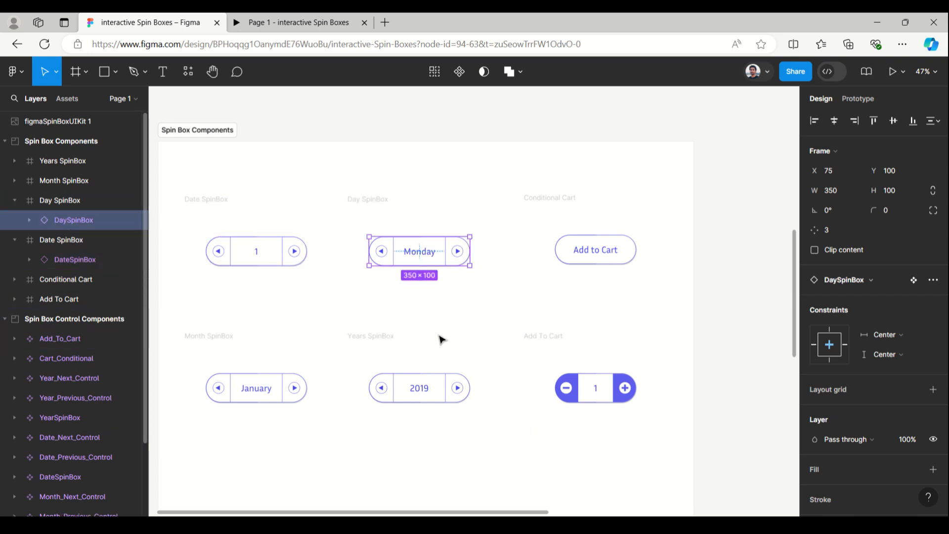
{"action": "scroll", "coordinate": [357, 297], "scroll_direction": "down", "scroll_amount": 3}
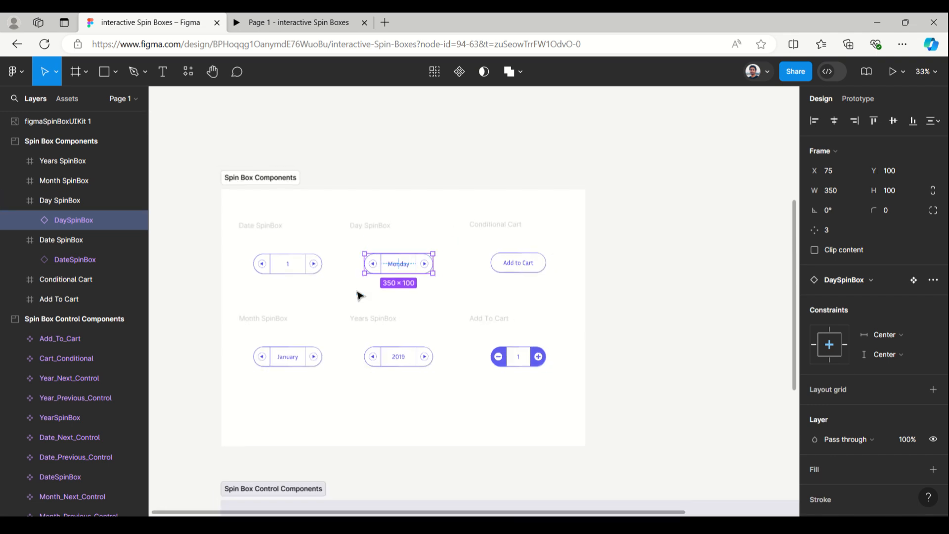
{"action": "scroll", "coordinate": [358, 296], "scroll_direction": "down", "scroll_amount": 7}
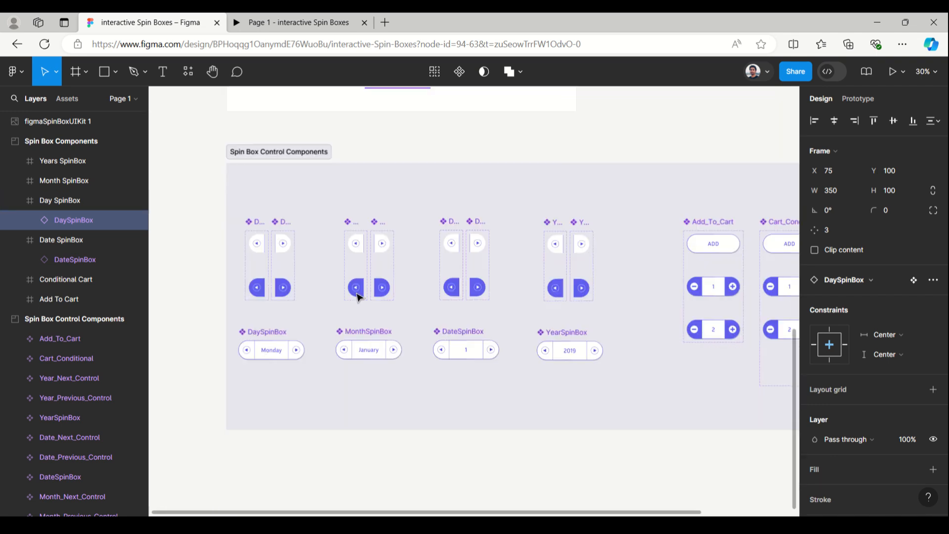
{"action": "left_click_drag", "start_coordinate": [391, 512], "coordinate": [401, 513]}
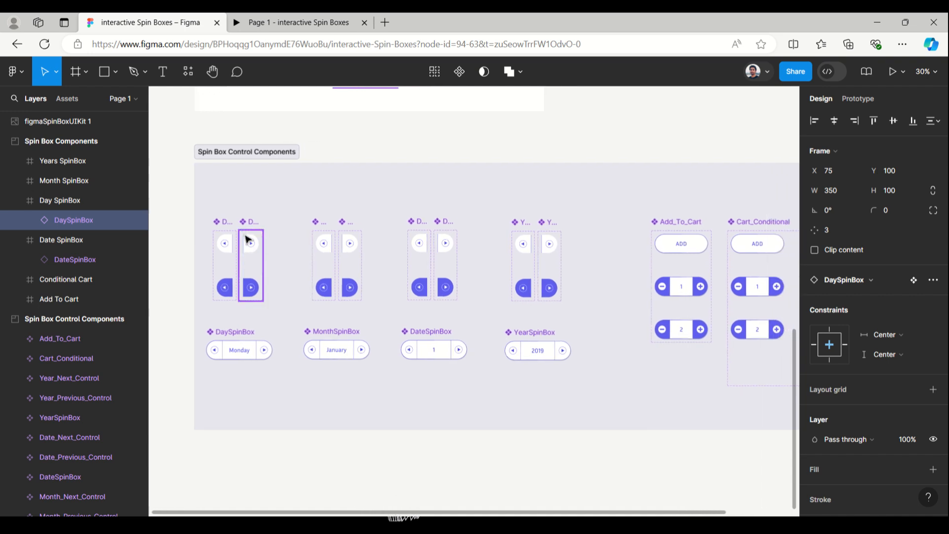
{"action": "left_click", "coordinate": [225, 250]}
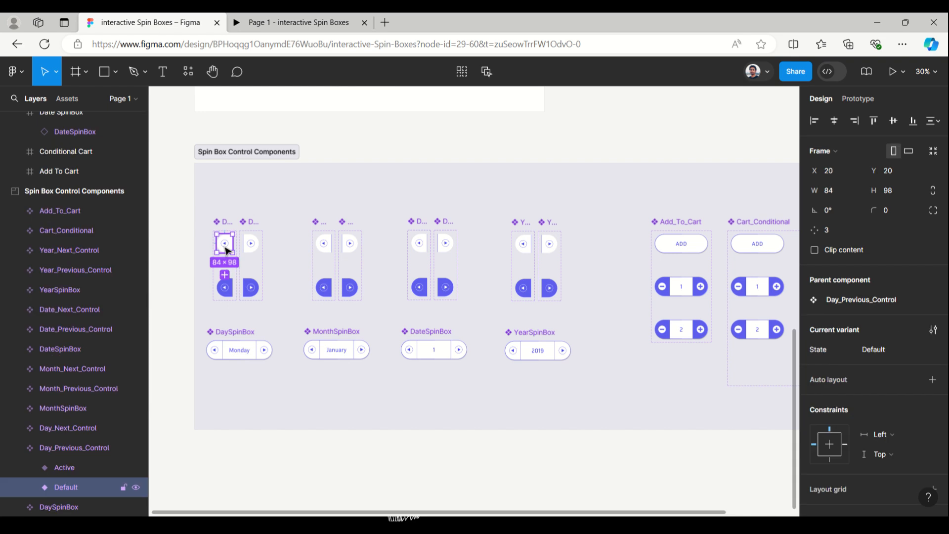
{"action": "scroll", "coordinate": [409, 256], "scroll_direction": "up", "scroll_amount": 5}
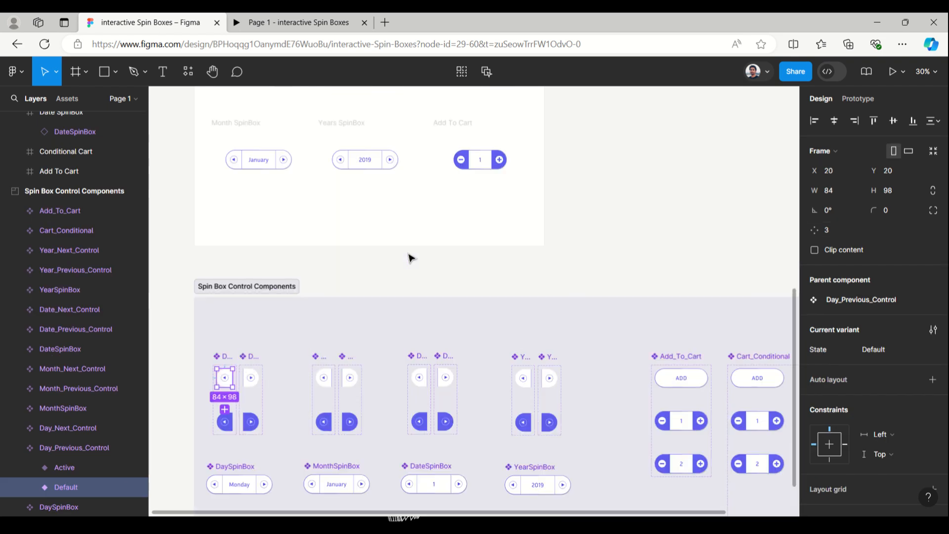
{"action": "scroll", "coordinate": [409, 256], "scroll_direction": "up", "scroll_amount": 1}
- Inspect the Month SpinBox instance, its next control's variant property and its swap instance options
{"action": "left_click", "coordinate": [264, 182]}
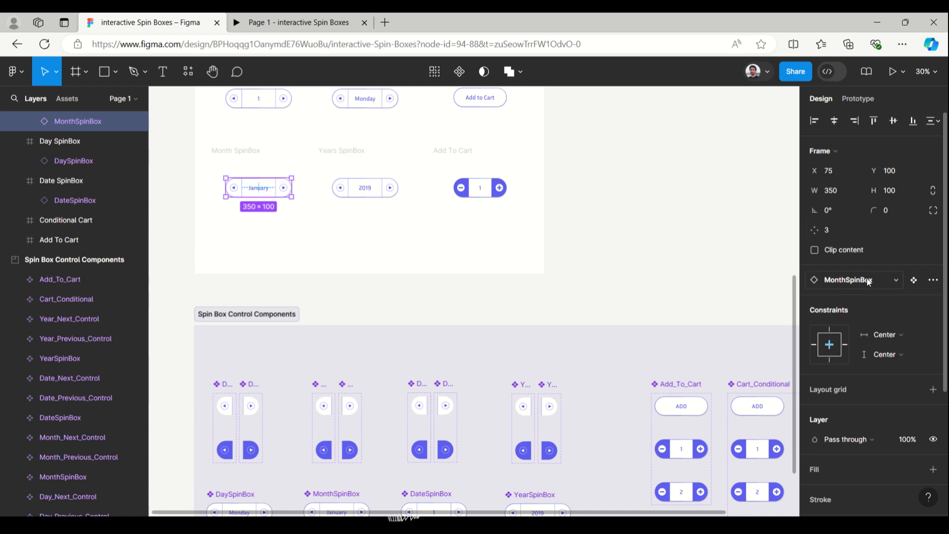
{"action": "left_click", "coordinate": [882, 281]}
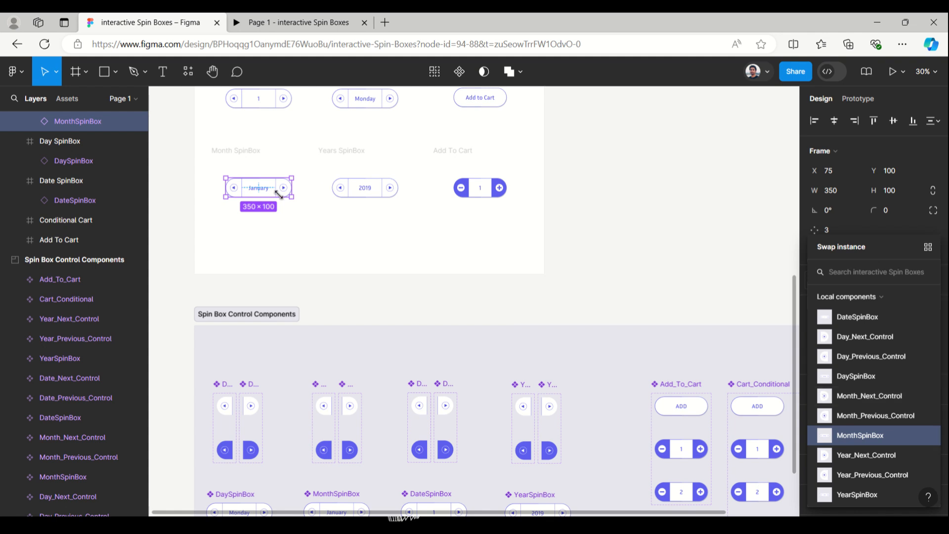
{"action": "scroll", "coordinate": [284, 155], "scroll_direction": "up", "scroll_amount": 10}
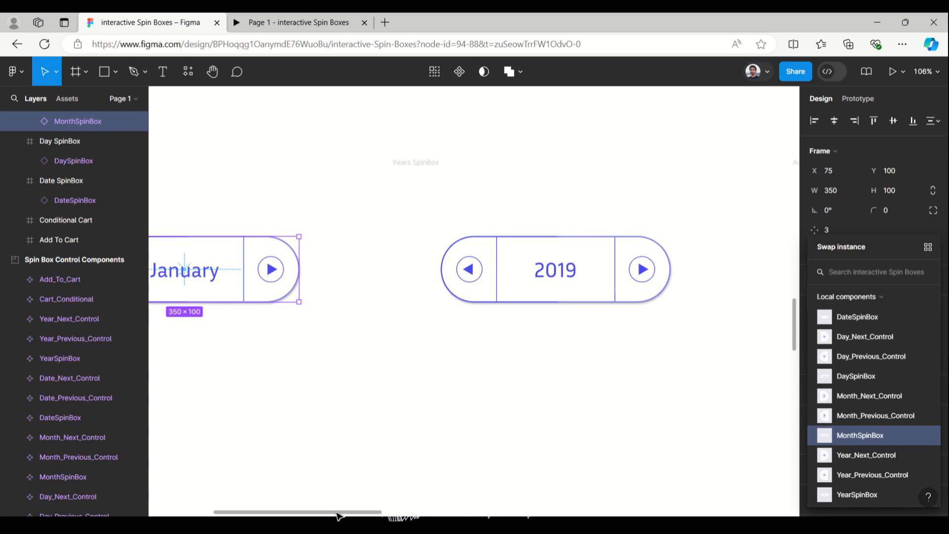
{"action": "left_click_drag", "start_coordinate": [337, 512], "coordinate": [269, 496]}
{"action": "left_click", "coordinate": [534, 288]}
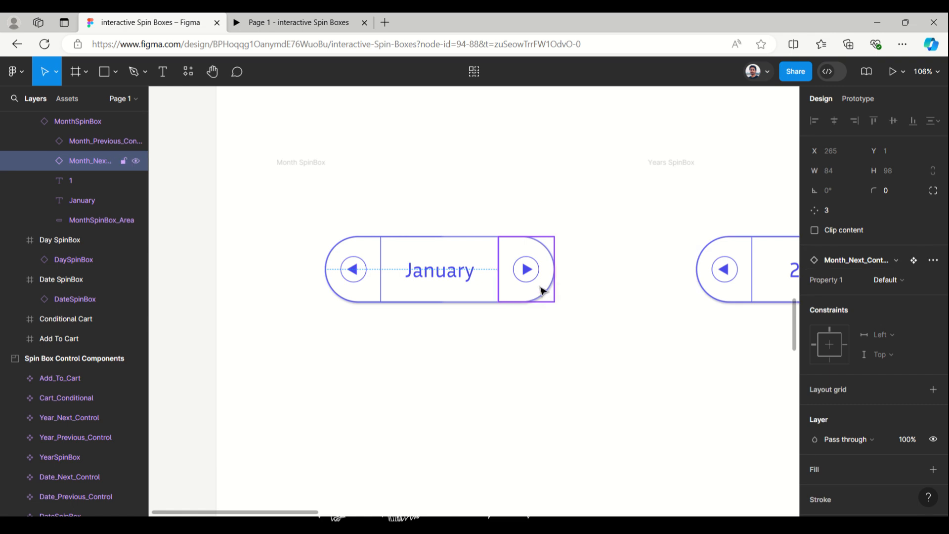
{"action": "left_click", "coordinate": [912, 280]}
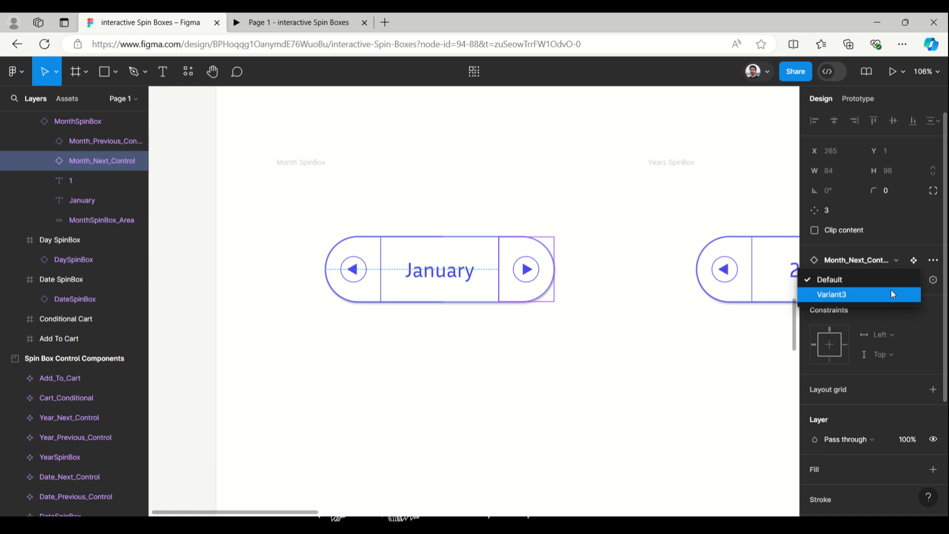
{"action": "left_click", "coordinate": [878, 250]}
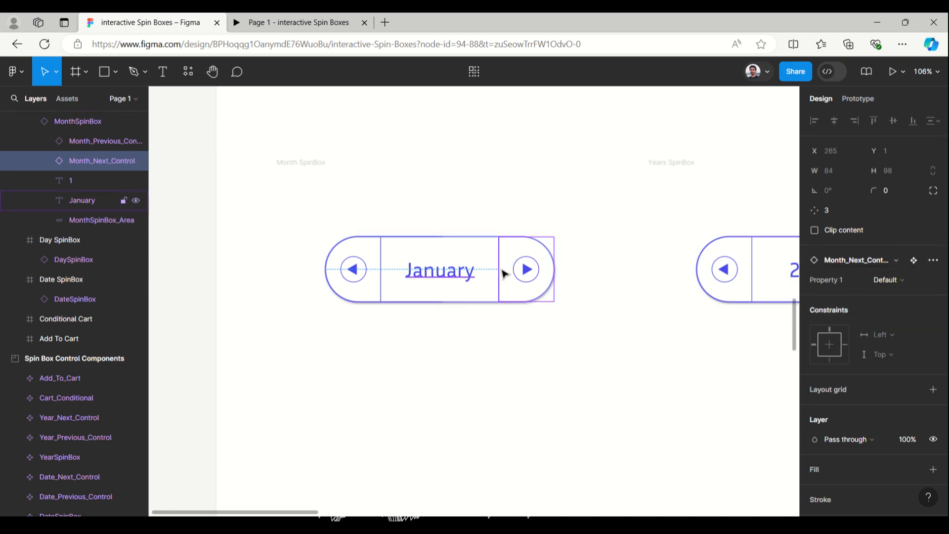
{"action": "left_click", "coordinate": [896, 261]}
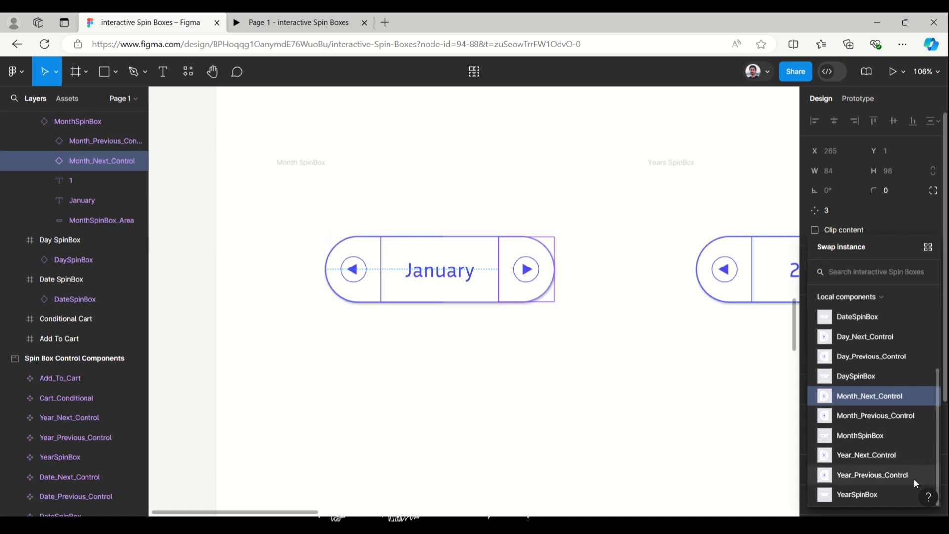
{"action": "left_click", "coordinate": [187, 194]}
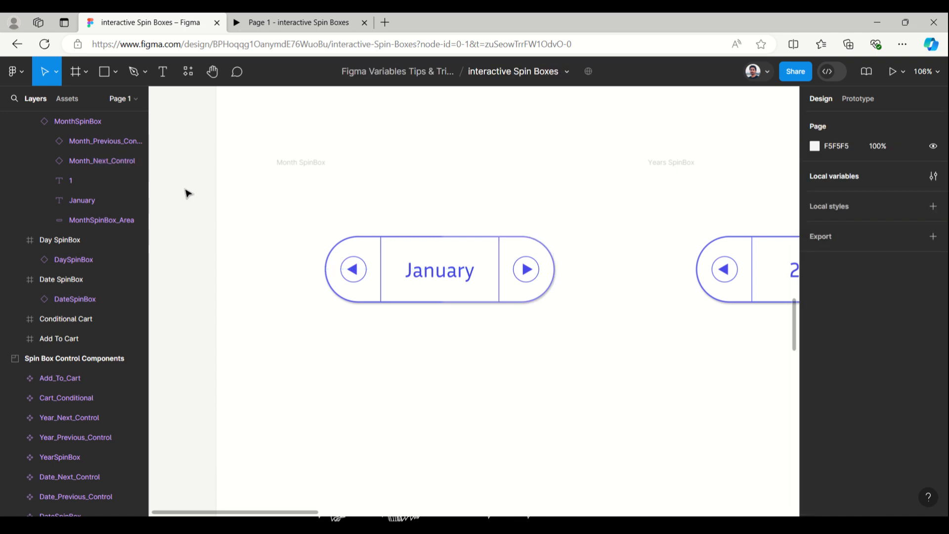
- Select the Day next control's default variant and open its click interaction to examine the Change to and Set variable actions
{"action": "scroll", "coordinate": [188, 193], "scroll_direction": "down", "scroll_amount": 10}
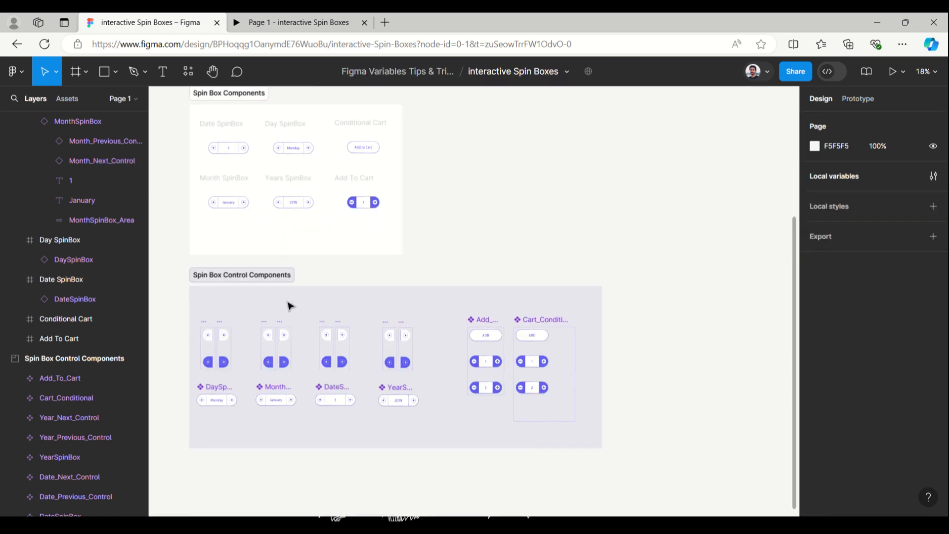
{"action": "scroll", "coordinate": [226, 459], "scroll_direction": "up", "scroll_amount": 5}
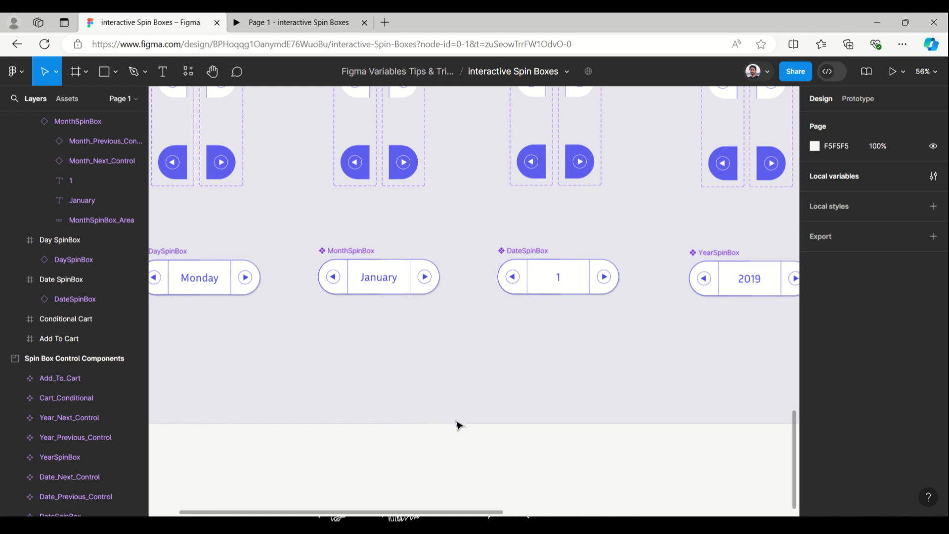
{"action": "scroll", "coordinate": [443, 443], "scroll_direction": "up", "scroll_amount": 3}
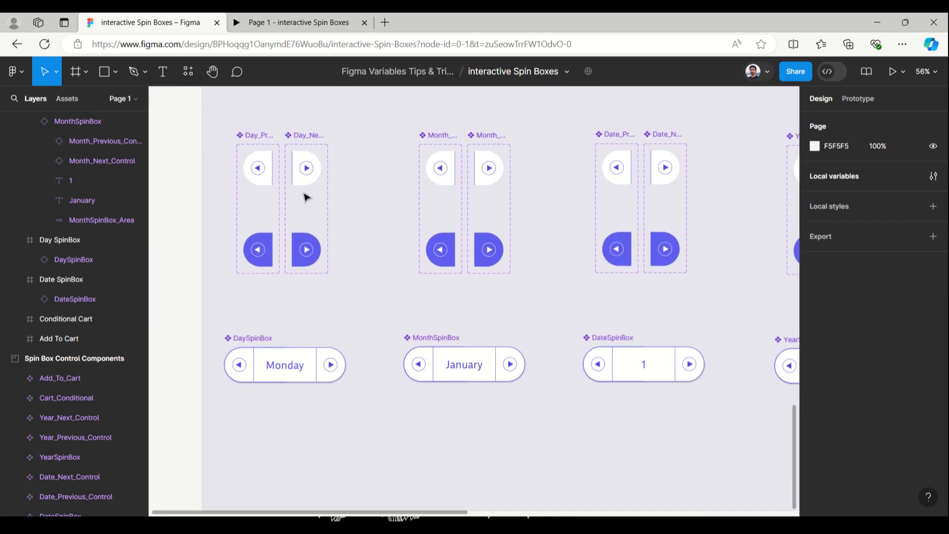
{"action": "left_click", "coordinate": [305, 175]}
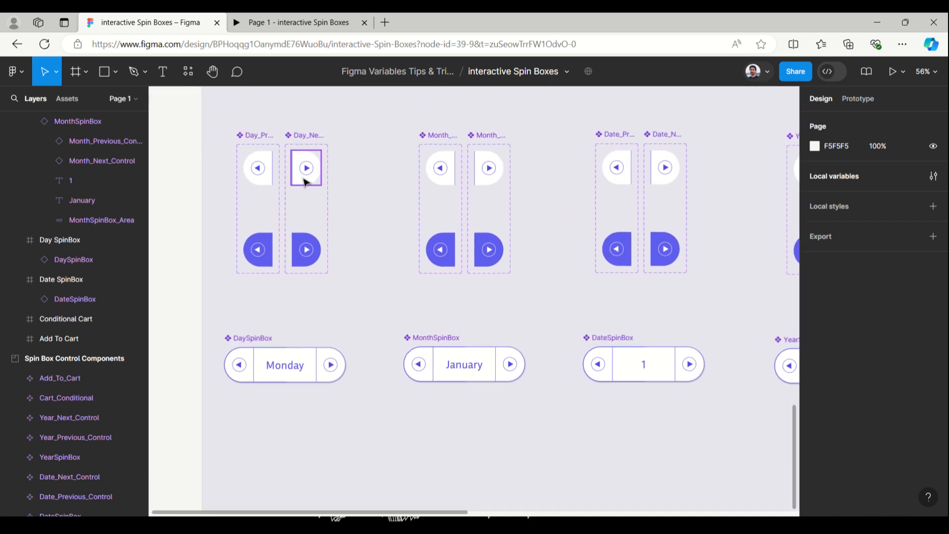
{"action": "left_click", "coordinate": [871, 100]}
{"action": "left_click", "coordinate": [841, 147]}
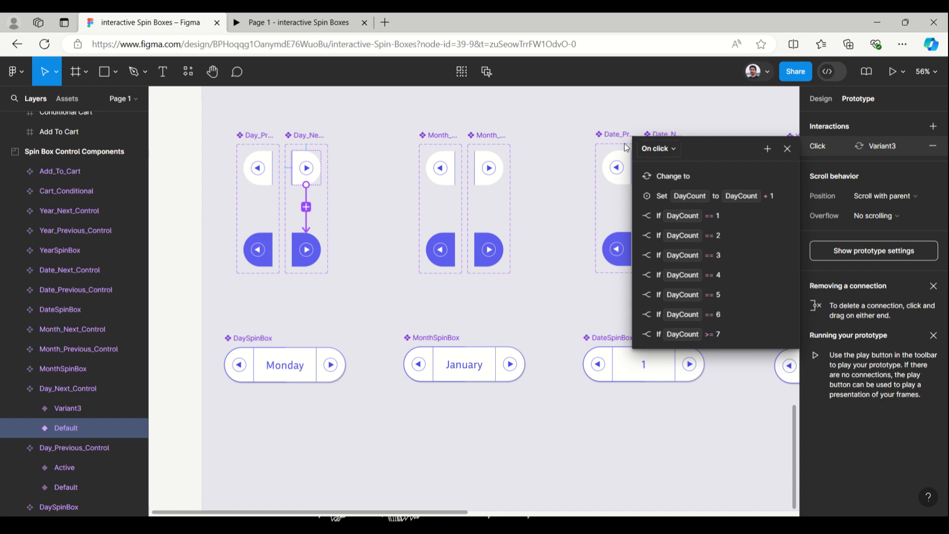
{"action": "left_click", "coordinate": [634, 177]}
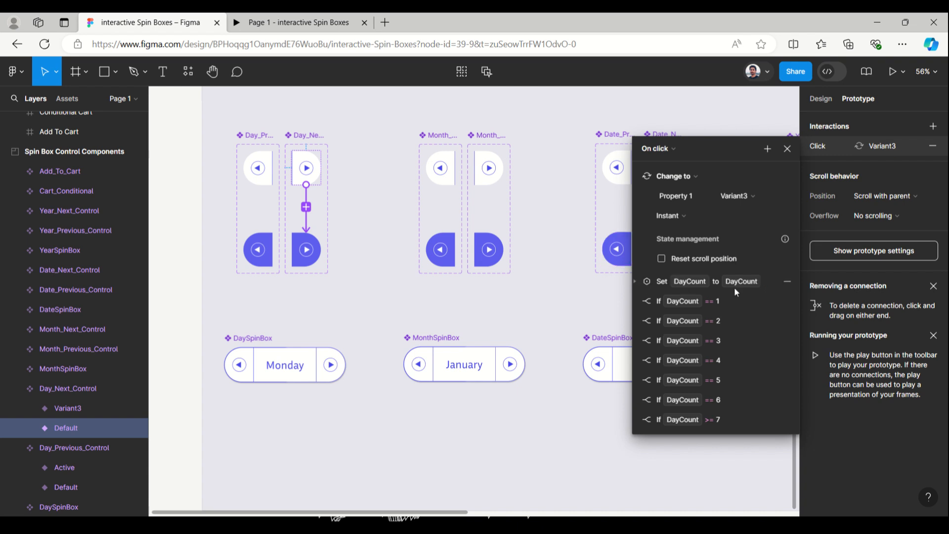
{"action": "left_click", "coordinate": [634, 281]}
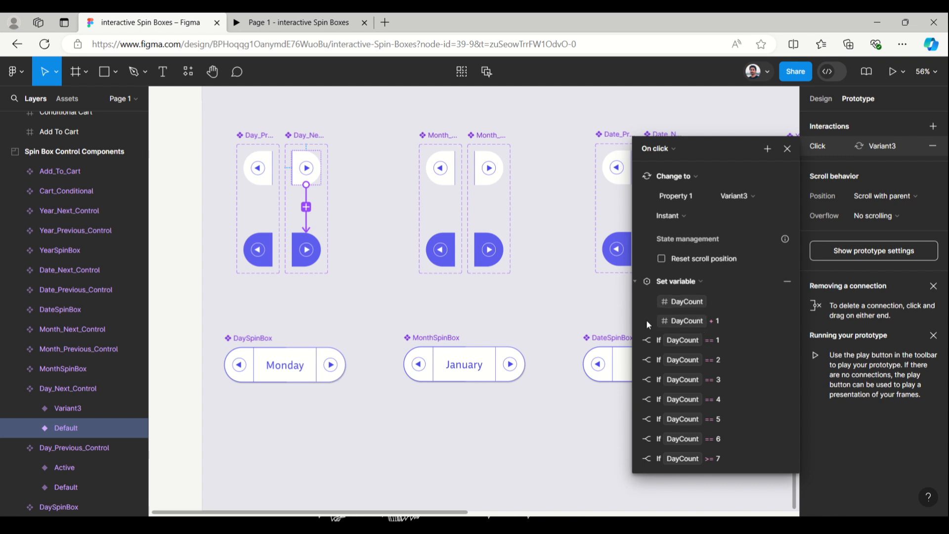
- Expand the DayCount == 1 and DayCount >= 7 conditionals in the Day next control's click interaction to examine their Set actions, then close it
{"action": "left_click", "coordinate": [635, 340]}
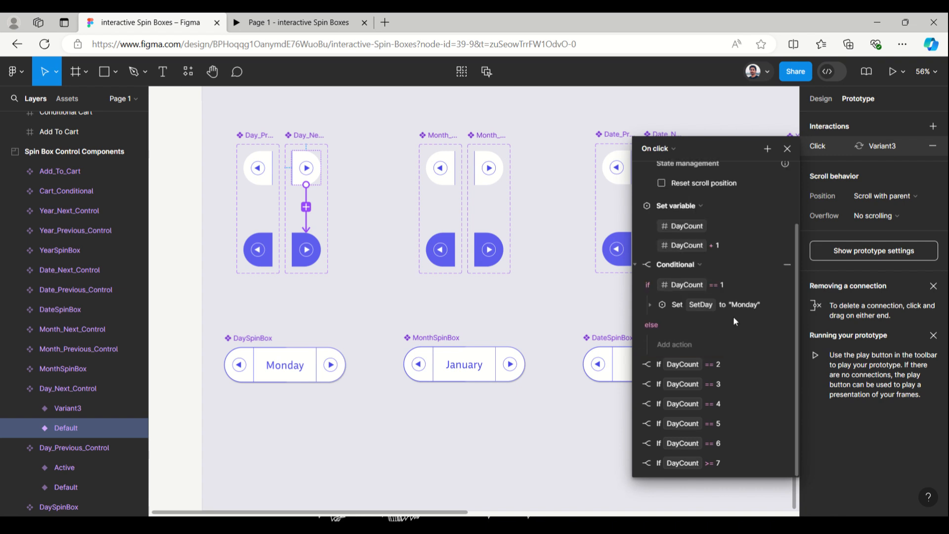
{"action": "left_click", "coordinate": [651, 304]}
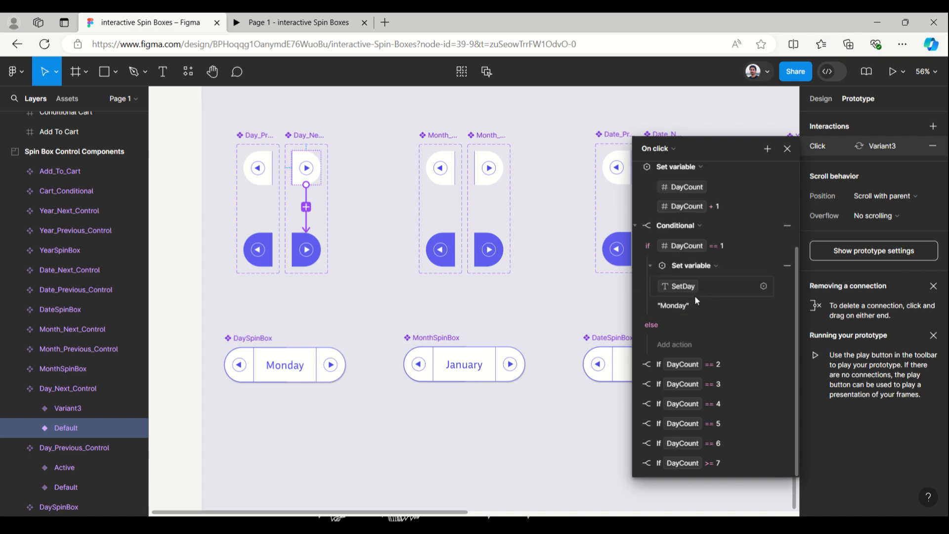
{"action": "left_click", "coordinate": [650, 265]}
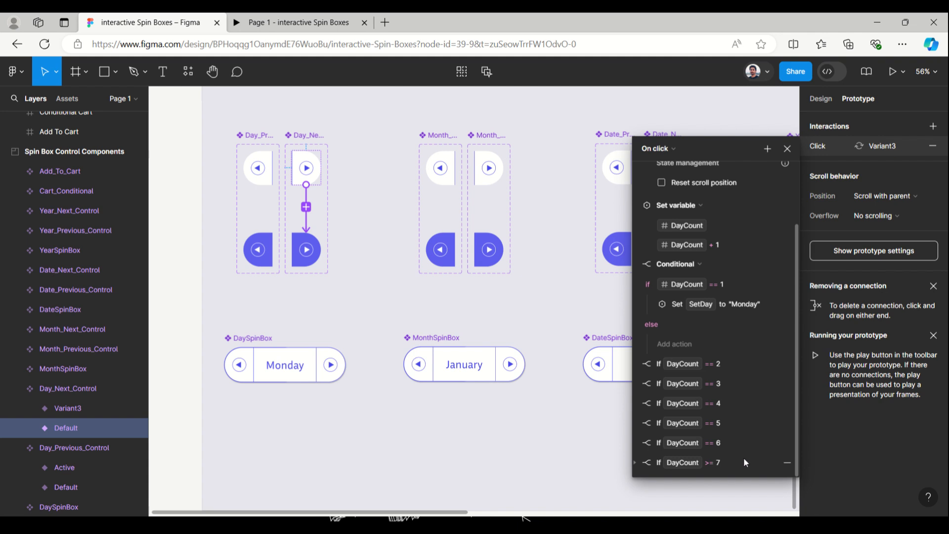
{"action": "left_click", "coordinate": [635, 462]}
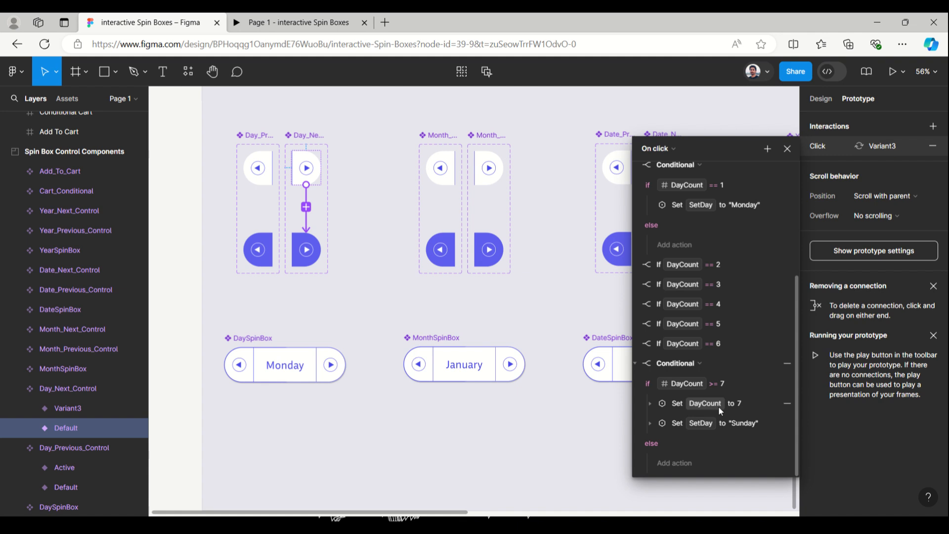
{"action": "left_click", "coordinate": [649, 423]}
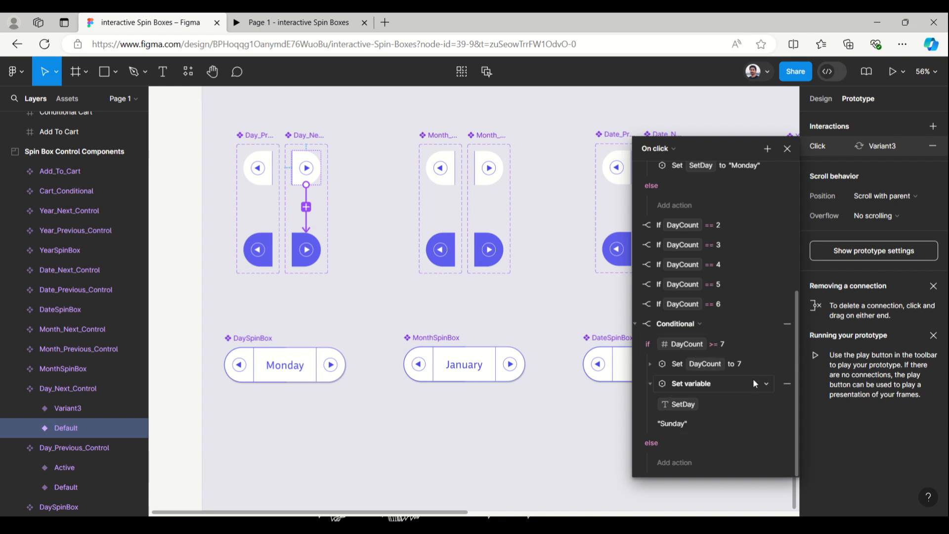
{"action": "scroll", "coordinate": [745, 399], "scroll_direction": "up", "scroll_amount": 3}
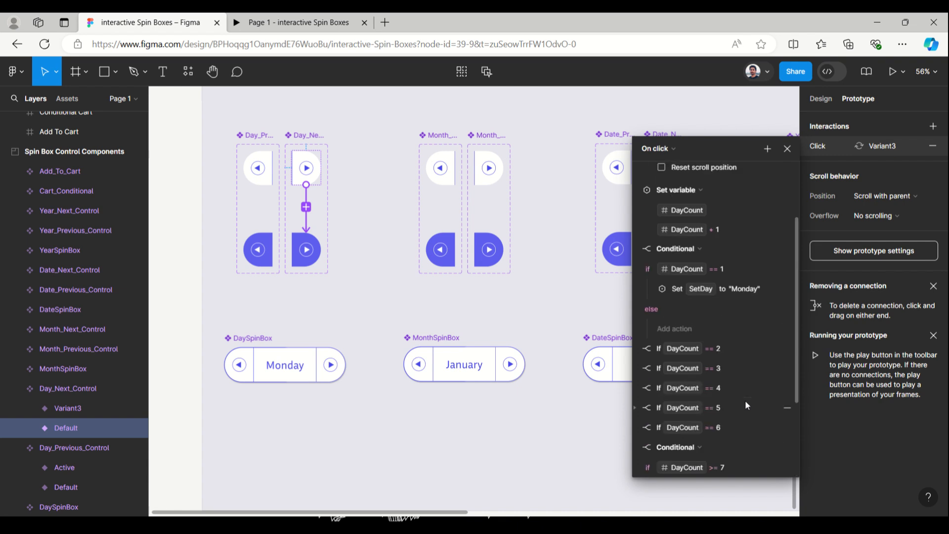
{"action": "scroll", "coordinate": [746, 399], "scroll_direction": "down", "scroll_amount": 3}
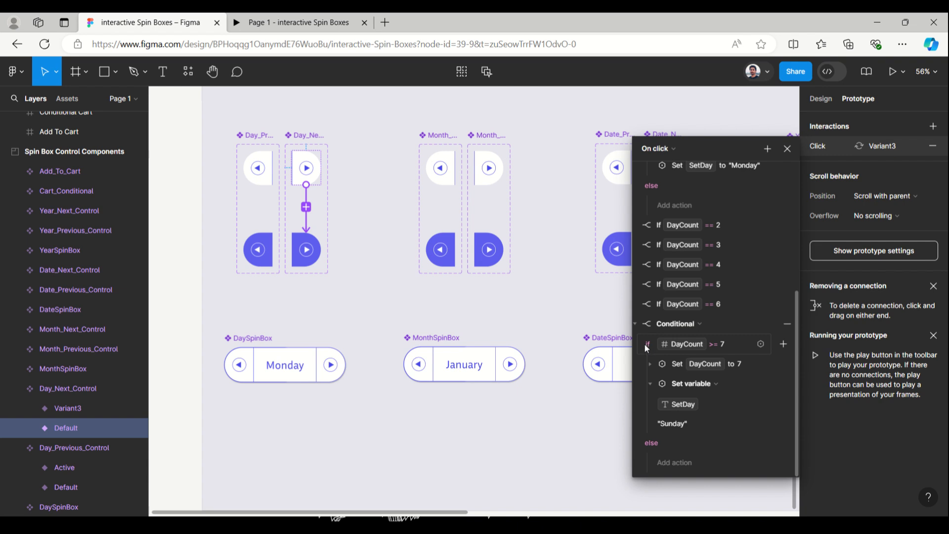
{"action": "left_click", "coordinate": [635, 323]}
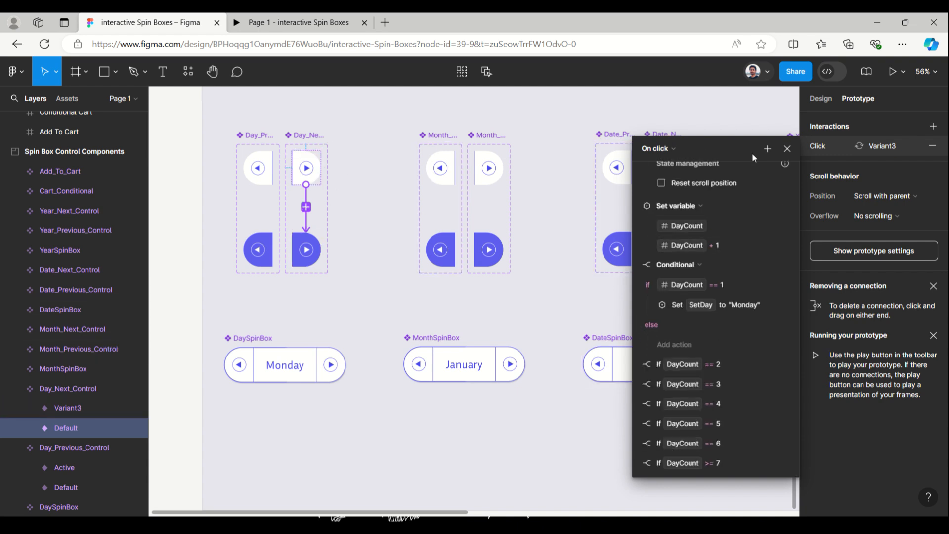
{"action": "left_click", "coordinate": [787, 148]}
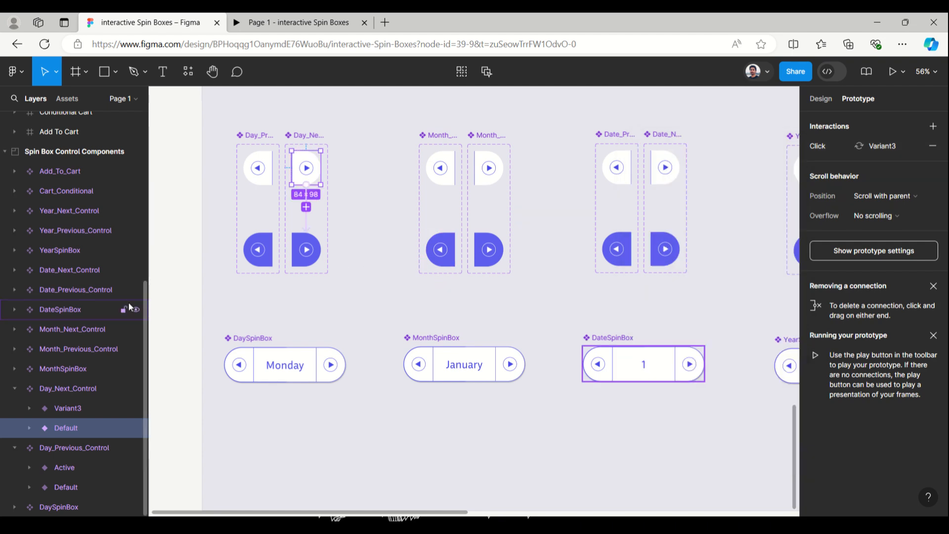
- Inspect the DaySpinBox instance's next control and review the Spin Box Components frame on the canvas
{"action": "scroll", "coordinate": [189, 308], "scroll_direction": "down", "scroll_amount": 2}
{"action": "scroll", "coordinate": [190, 308], "scroll_direction": "down", "scroll_amount": 3}
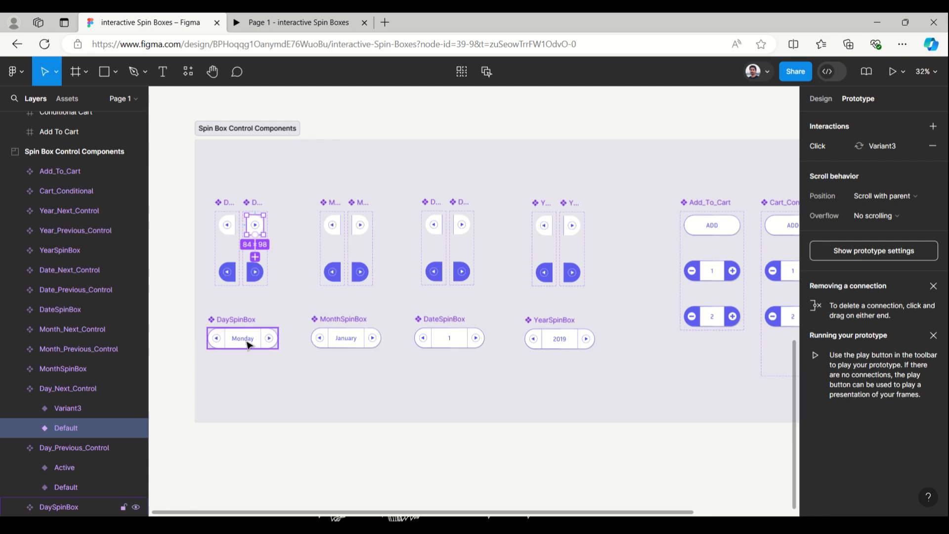
{"action": "left_click", "coordinate": [270, 347]}
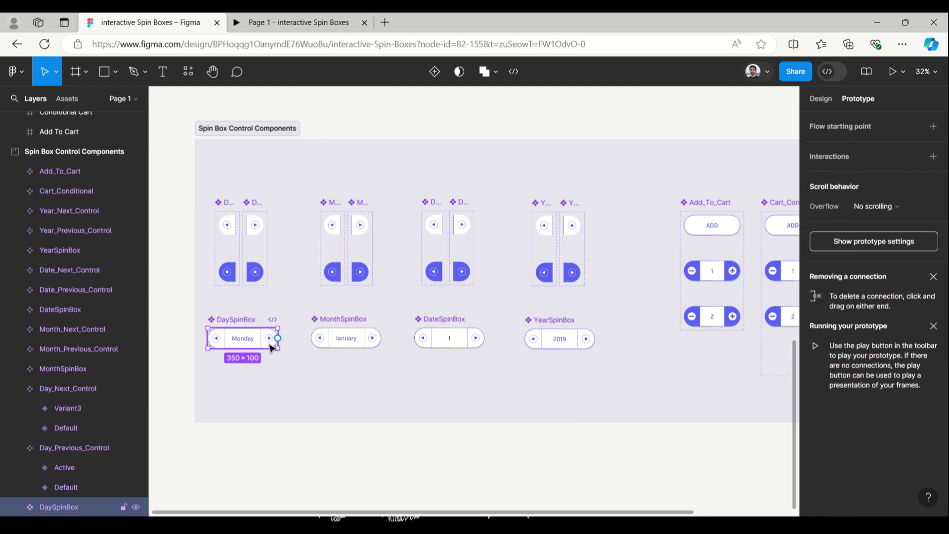
{"action": "double_click", "coordinate": [270, 346]}
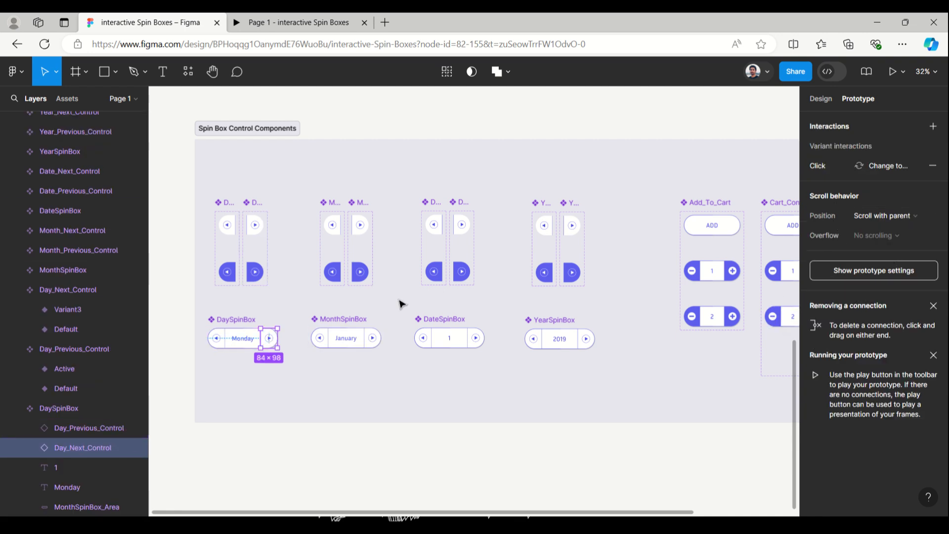
{"action": "scroll", "coordinate": [308, 265], "scroll_direction": "up", "scroll_amount": 6}
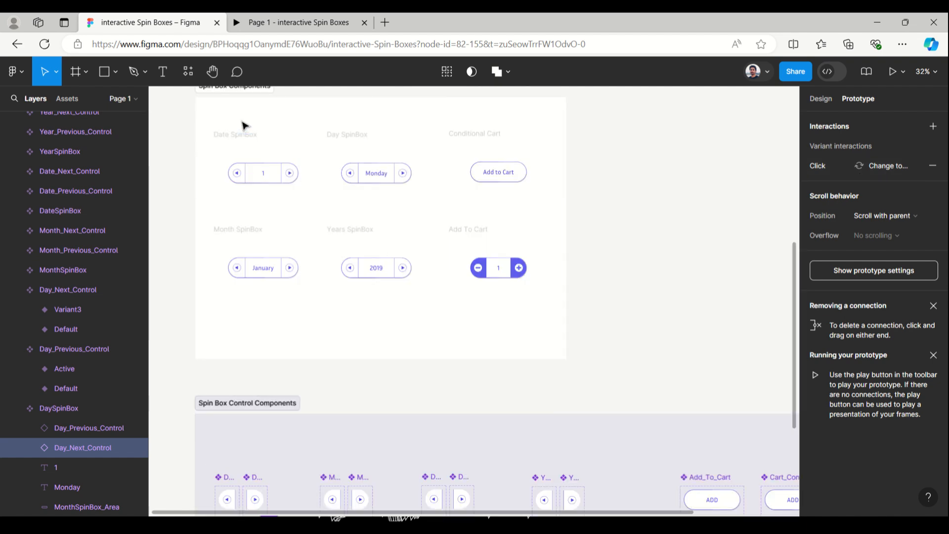
{"action": "scroll", "coordinate": [242, 123], "scroll_direction": "up", "scroll_amount": 5}
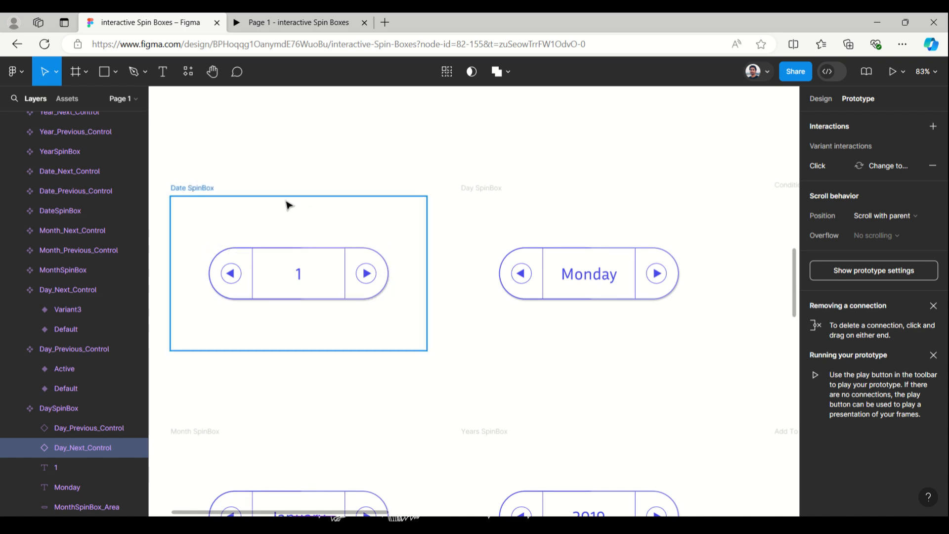
{"action": "scroll", "coordinate": [286, 206], "scroll_direction": "down", "scroll_amount": 3}
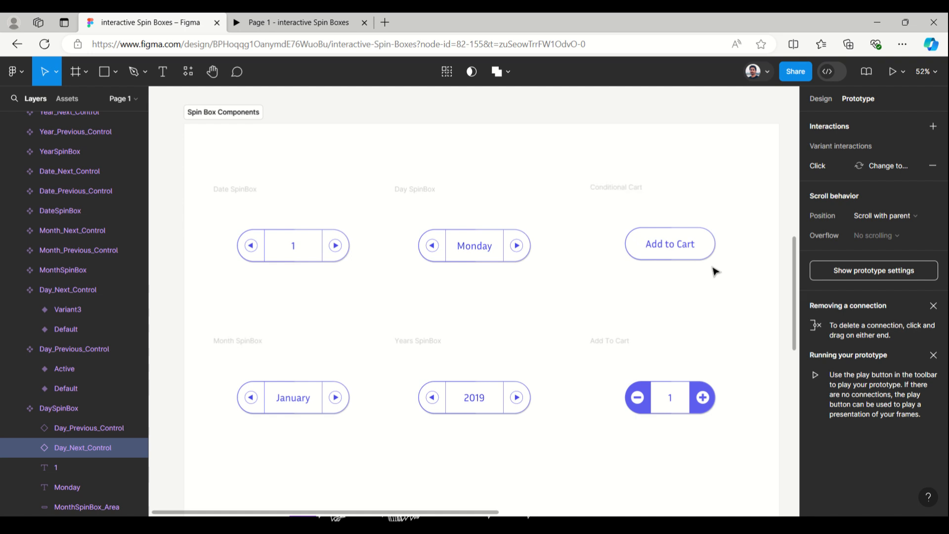
{"action": "scroll", "coordinate": [249, 302], "scroll_direction": "down", "scroll_amount": 8}
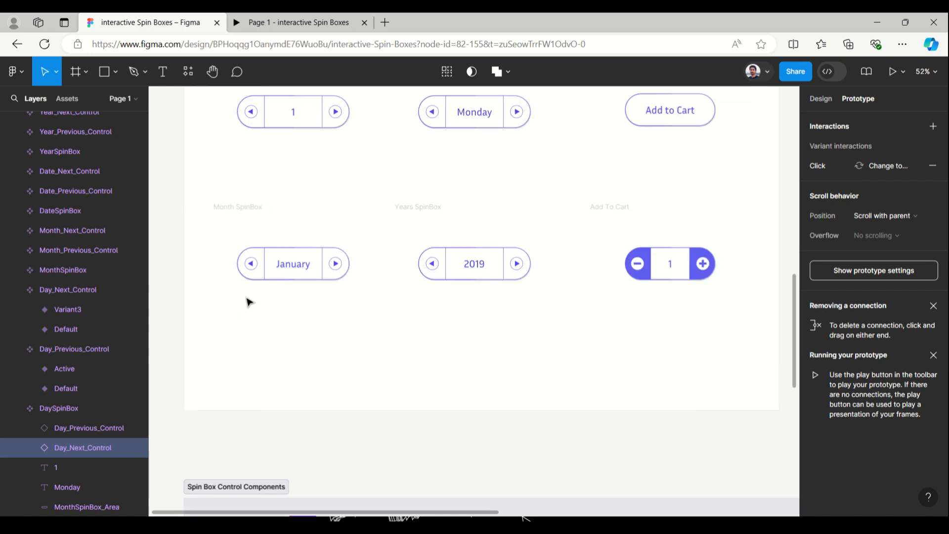
{"action": "left_click", "coordinate": [636, 213]}
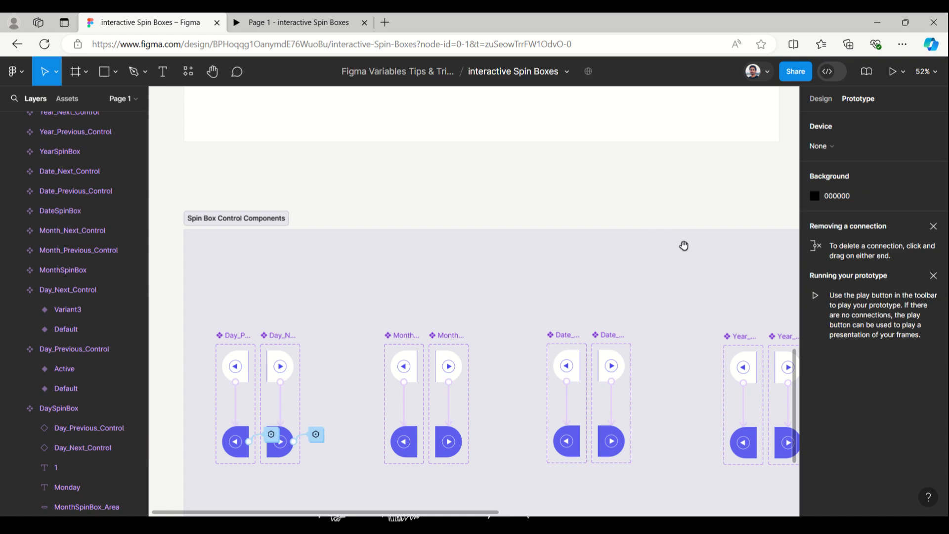
- Inspect the Add_To_Cart component's default variant and its click interaction
{"action": "scroll", "coordinate": [684, 245], "scroll_direction": "right", "scroll_amount": 8}
{"action": "left_click_drag", "start_coordinate": [764, 204], "coordinate": [529, 170]}
{"action": "left_click", "coordinate": [404, 295]}
{"action": "left_click", "coordinate": [404, 295]}
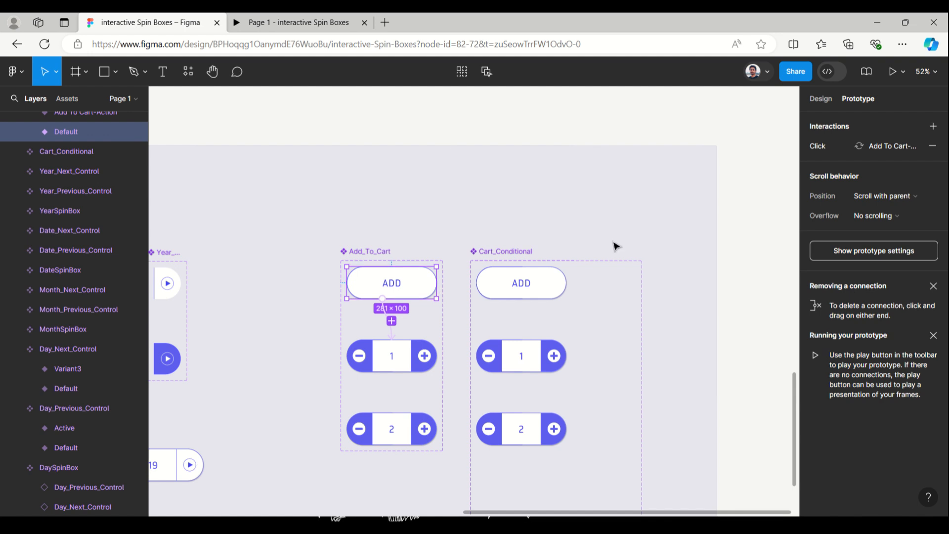
{"action": "scroll", "coordinate": [615, 246], "scroll_direction": "down", "scroll_amount": 3}
{"action": "scroll", "coordinate": [615, 245], "scroll_direction": "up", "scroll_amount": 5}
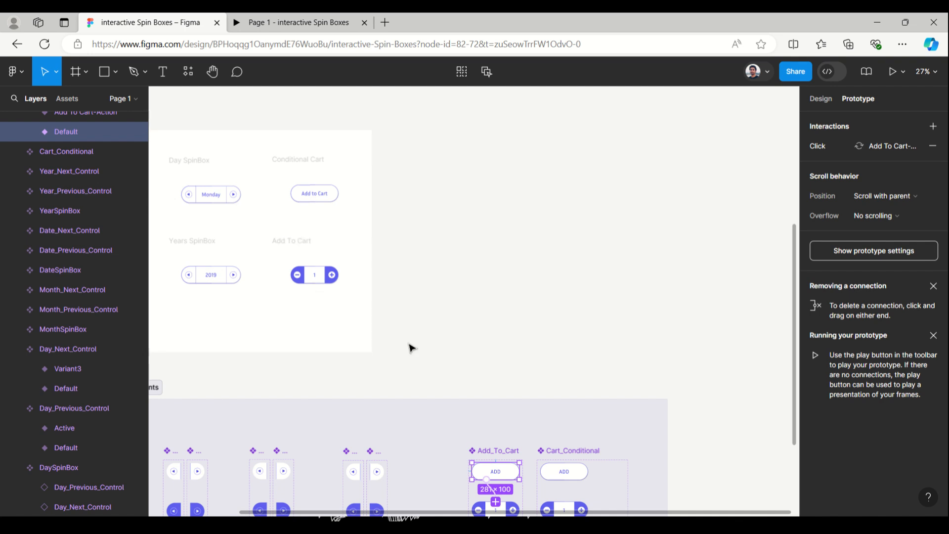
{"action": "scroll", "coordinate": [519, 404], "scroll_direction": "down", "scroll_amount": 1}
{"action": "left_click", "coordinate": [692, 175]}
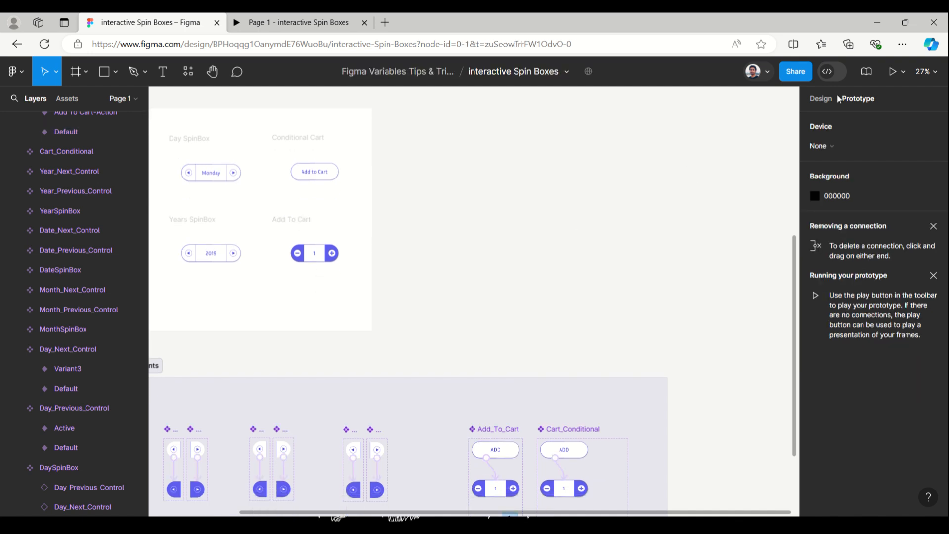
- Open the local variables table and review all the spin box and cart variables
{"action": "left_click", "coordinate": [818, 100]}
{"action": "left_click", "coordinate": [816, 176]}
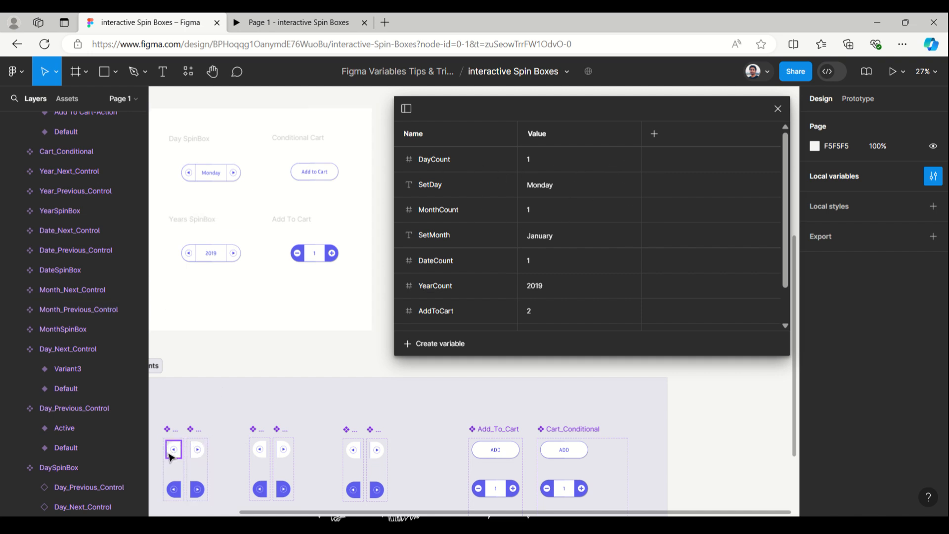
{"action": "scroll", "coordinate": [459, 241], "scroll_direction": "down", "scroll_amount": 2}
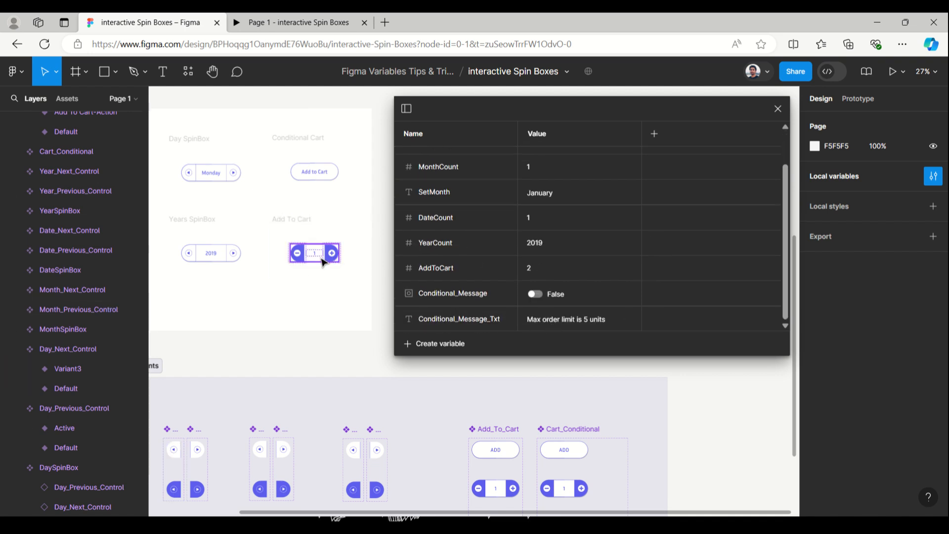
- Present the Conditional Cart frame and test it by adding to cart and increasing the quantity to 5
{"action": "left_click", "coordinate": [284, 139]}
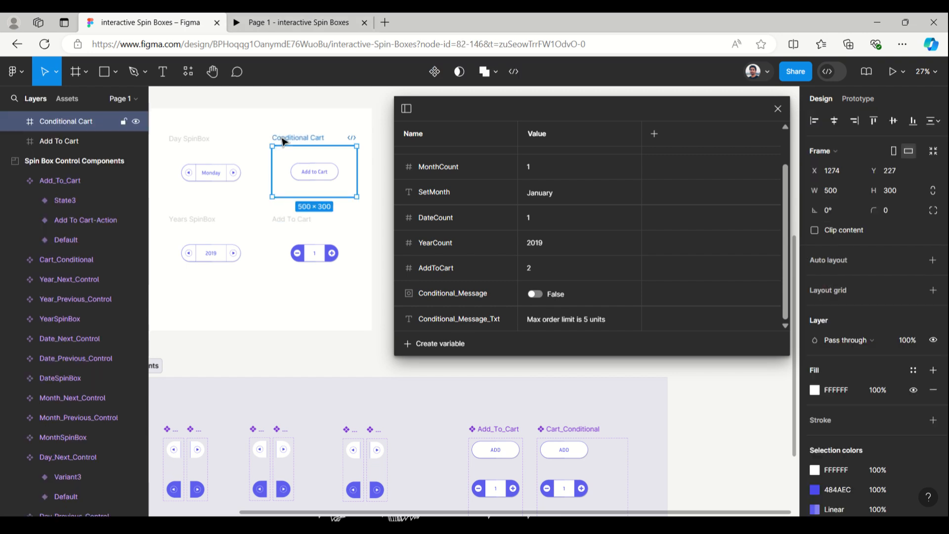
{"action": "left_click", "coordinate": [903, 72]}
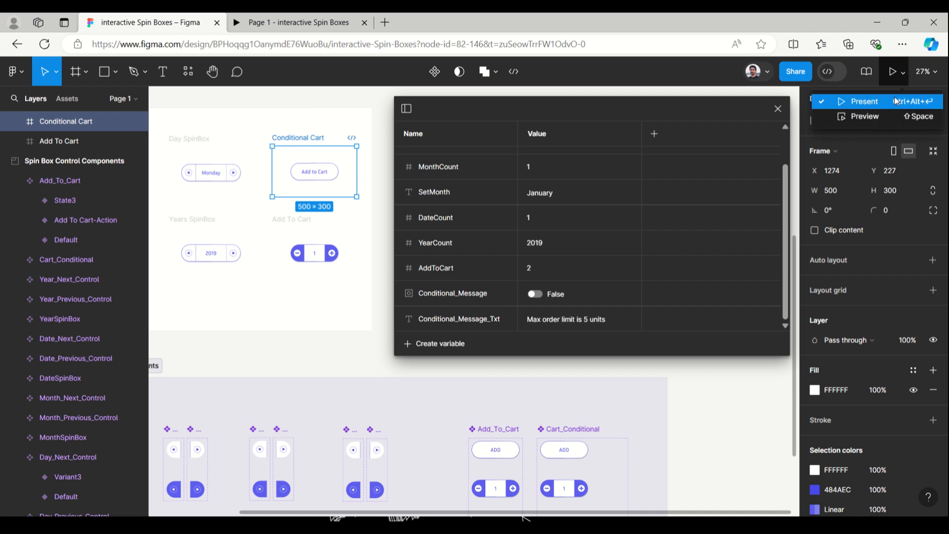
{"action": "left_click", "coordinate": [895, 100]}
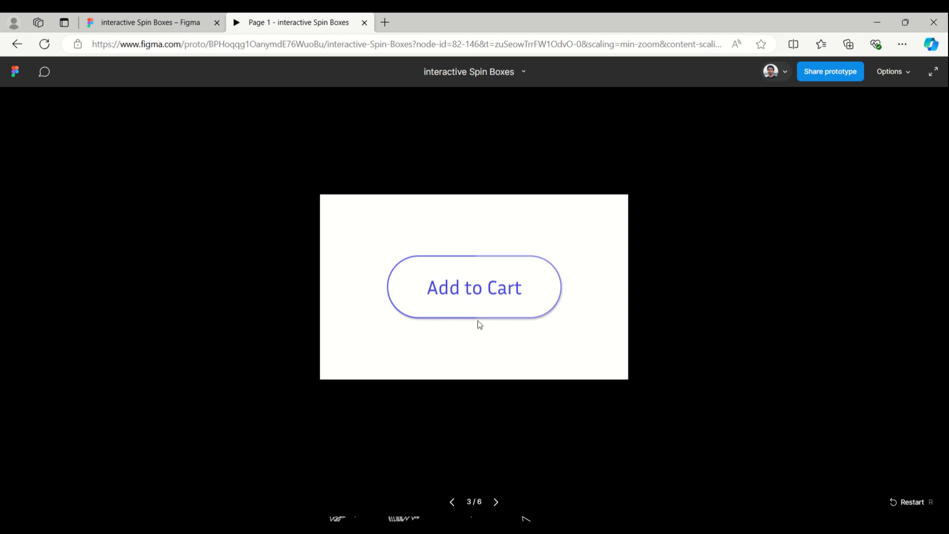
{"action": "left_click", "coordinate": [489, 292]}
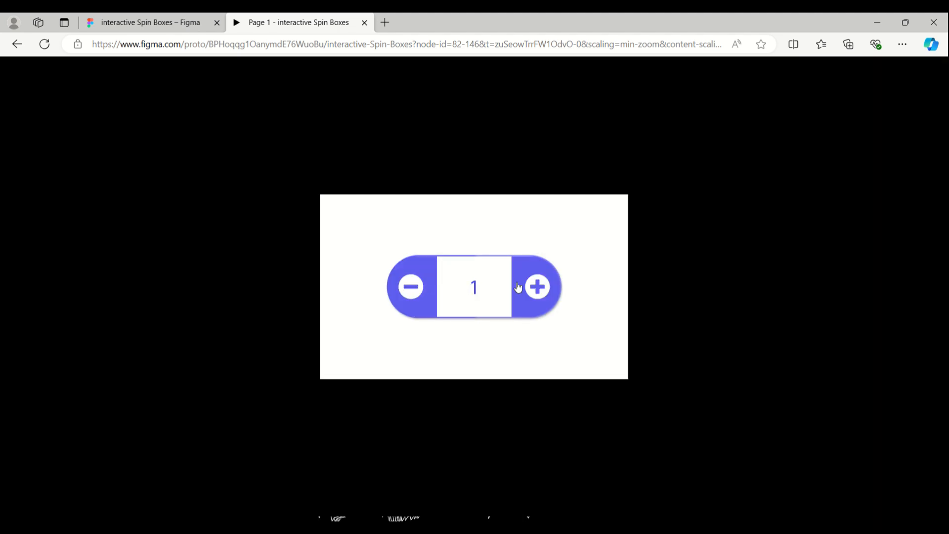
{"action": "left_click", "coordinate": [546, 293]}
{"action": "triple_click", "coordinate": [544, 294]}
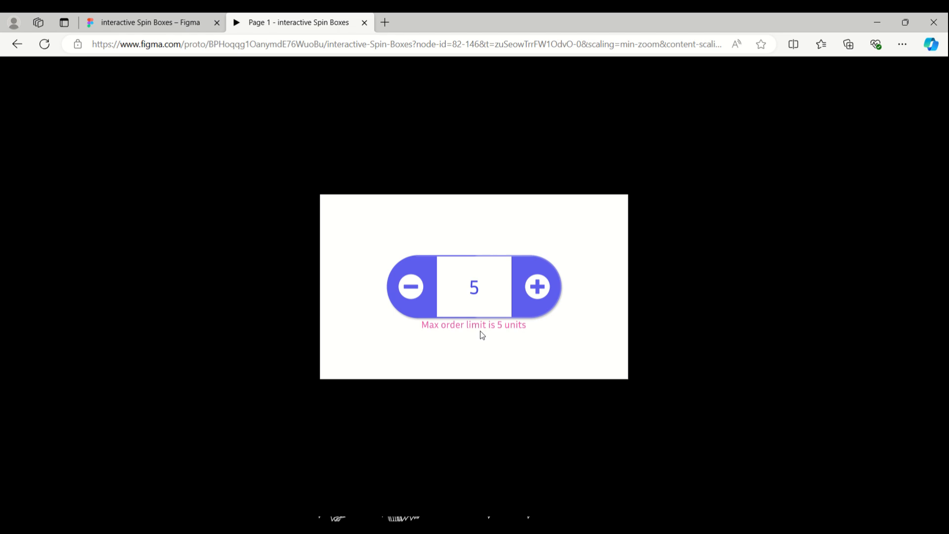
- Return to the design file, select the Conditional_Message_Txt value and move the variables table aside
{"action": "left_click", "coordinate": [148, 22]}
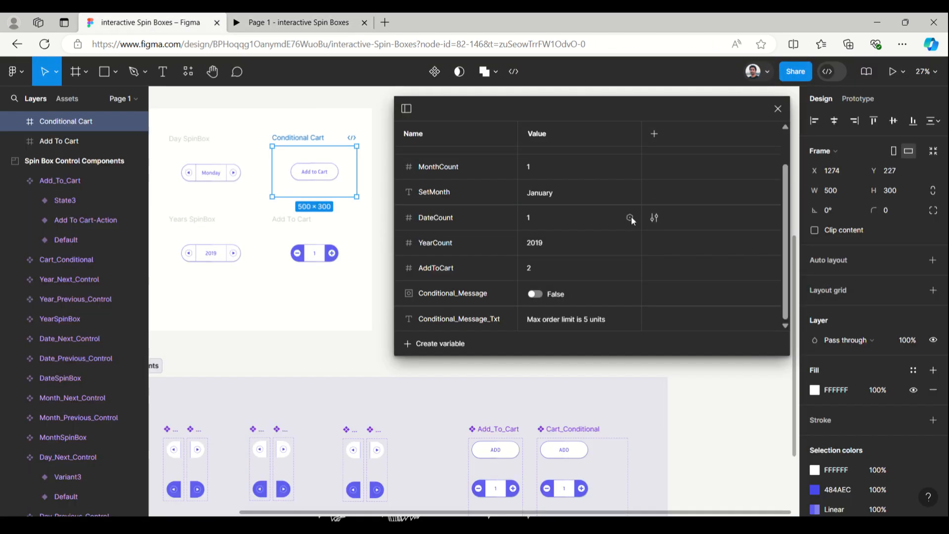
{"action": "left_click", "coordinate": [549, 320]}
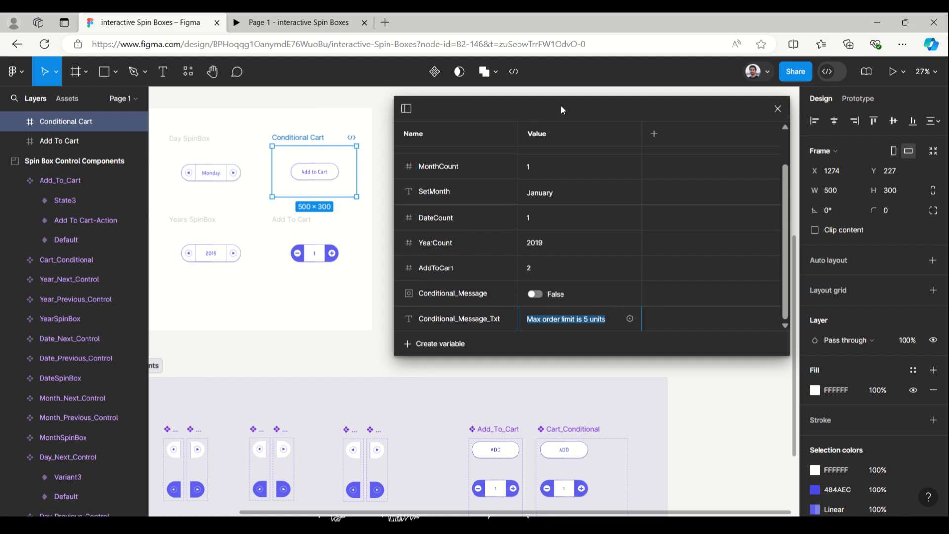
{"action": "left_click_drag", "start_coordinate": [611, 112], "coordinate": [643, 100]}
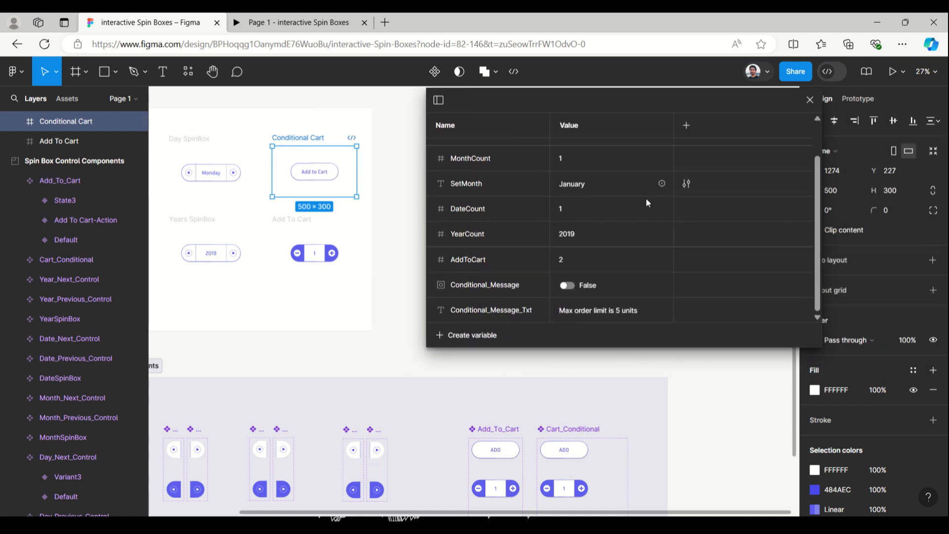
- Toggle the Conditional_Message variable to True and back to False
{"action": "left_click", "coordinate": [572, 285]}
{"action": "left_click", "coordinate": [567, 285]}
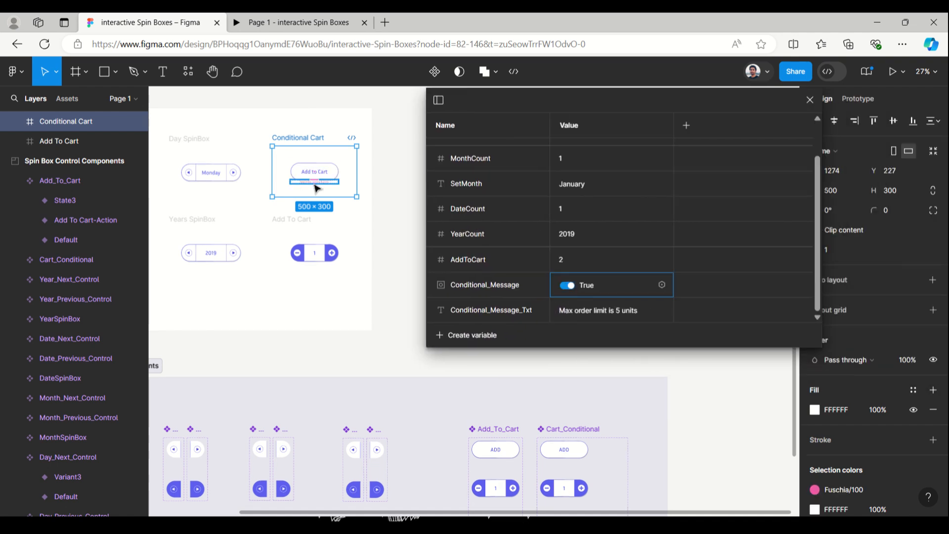
{"action": "left_click", "coordinate": [566, 288]}
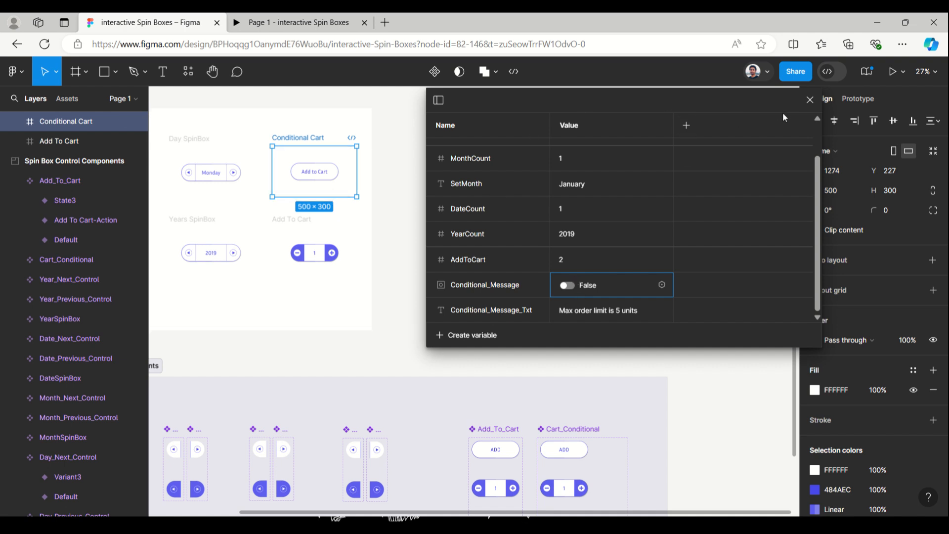
- Close the variables table and select the Cart_Conditional State3 Add control to view its Set variable click interaction
{"action": "left_click", "coordinate": [809, 100]}
{"action": "scroll", "coordinate": [642, 293], "scroll_direction": "down", "scroll_amount": 5}
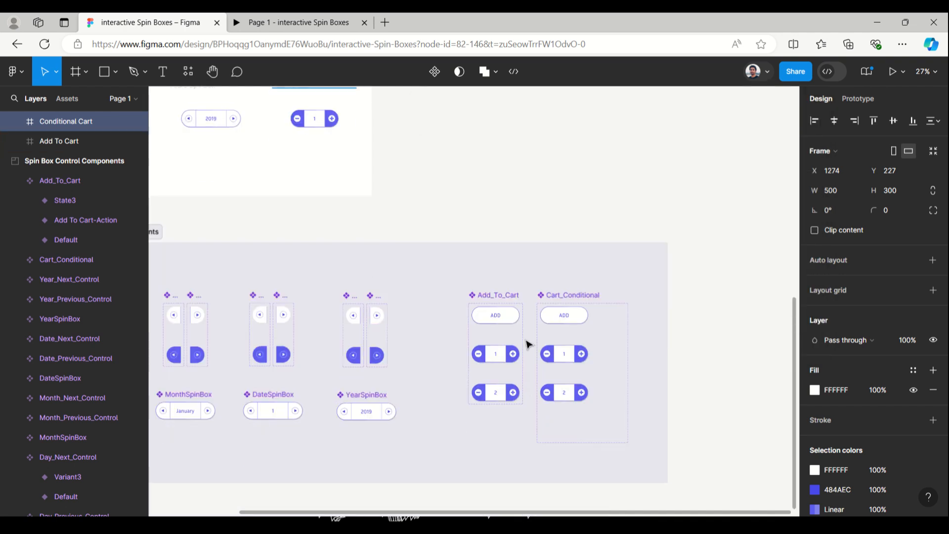
{"action": "left_click", "coordinate": [581, 392]}
{"action": "double_click", "coordinate": [582, 395]}
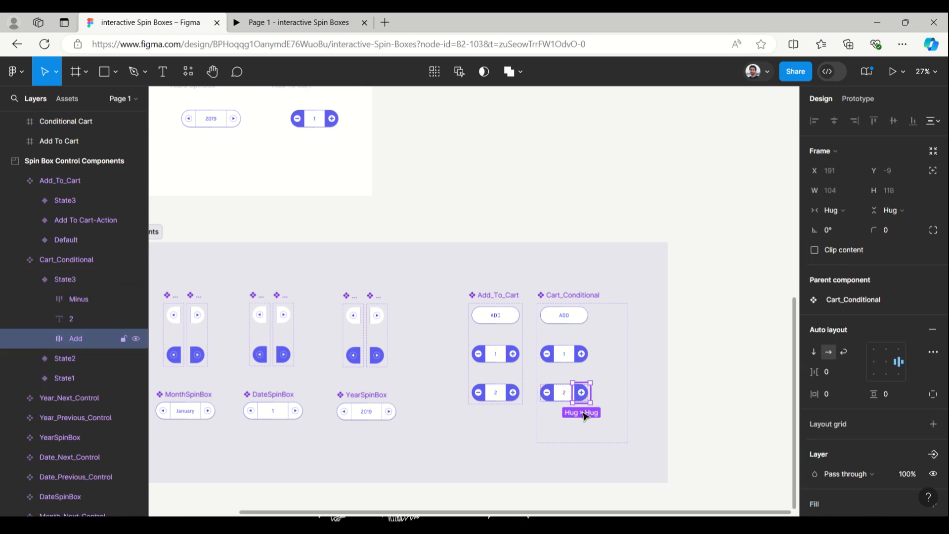
{"action": "left_click", "coordinate": [863, 99]}
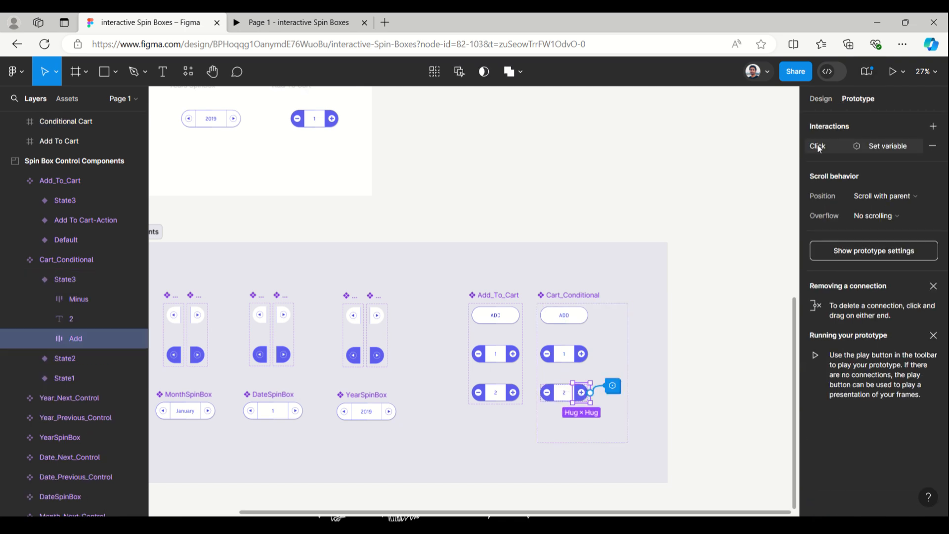
- Open the Add control's click interaction and expand each conditional Set variable action to examine its settings before closing it
{"action": "left_click", "coordinate": [817, 144]}
{"action": "scroll", "coordinate": [725, 251], "scroll_direction": "up", "scroll_amount": 1}
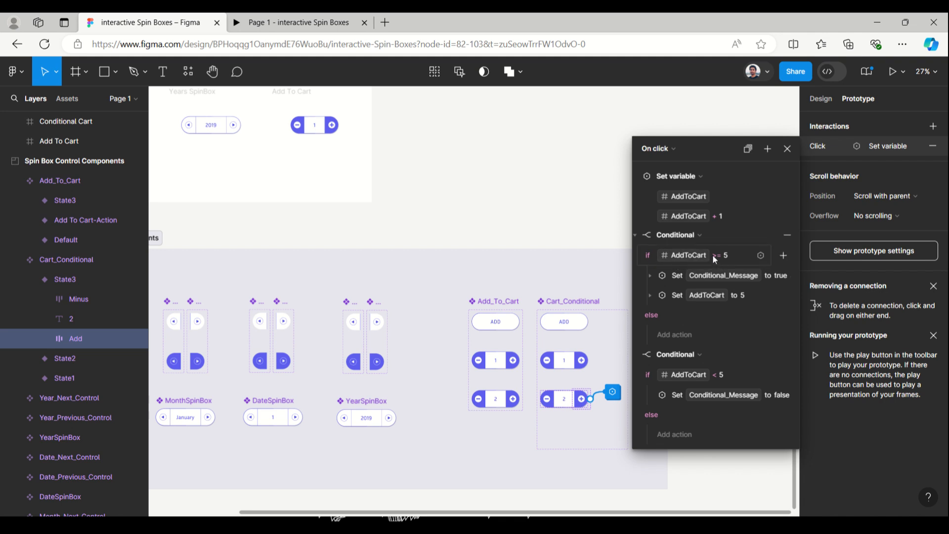
{"action": "left_click", "coordinate": [650, 277]}
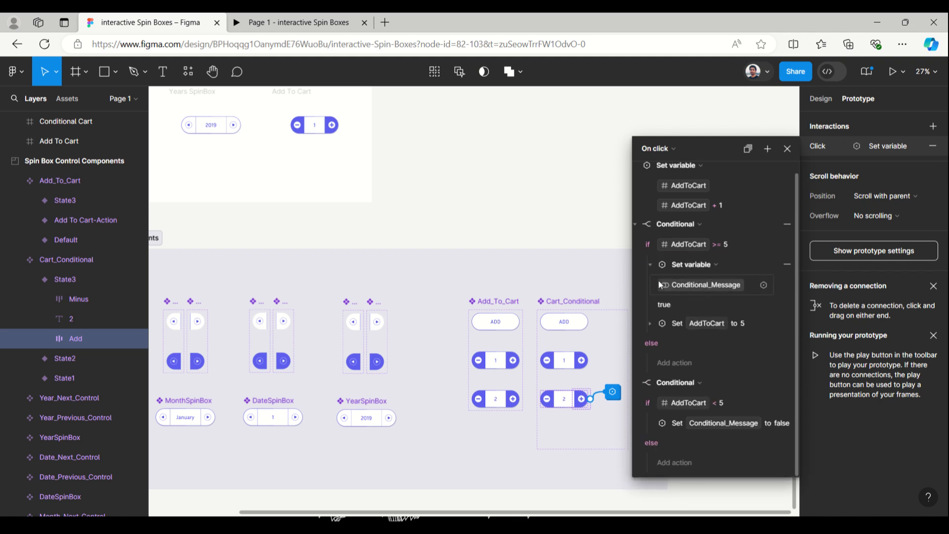
{"action": "left_click", "coordinate": [650, 265]}
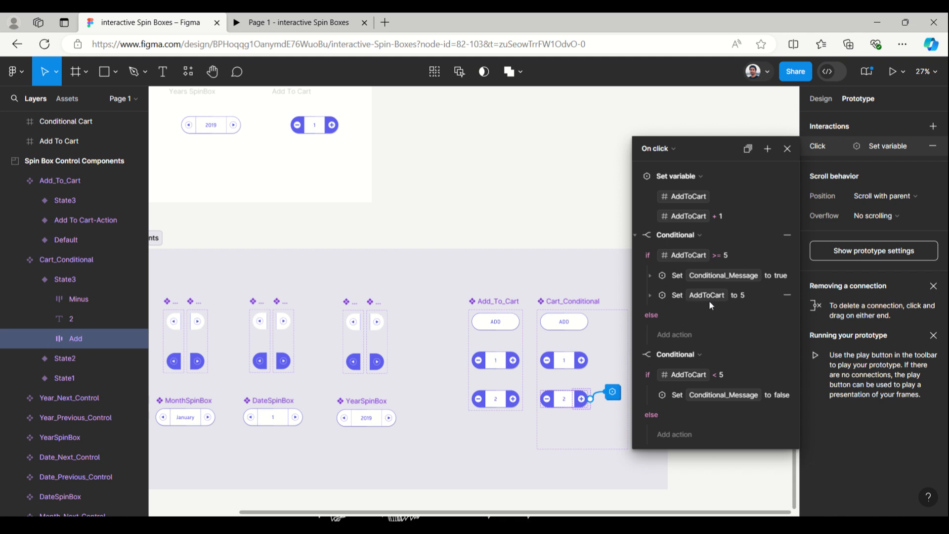
{"action": "left_click", "coordinate": [651, 295]}
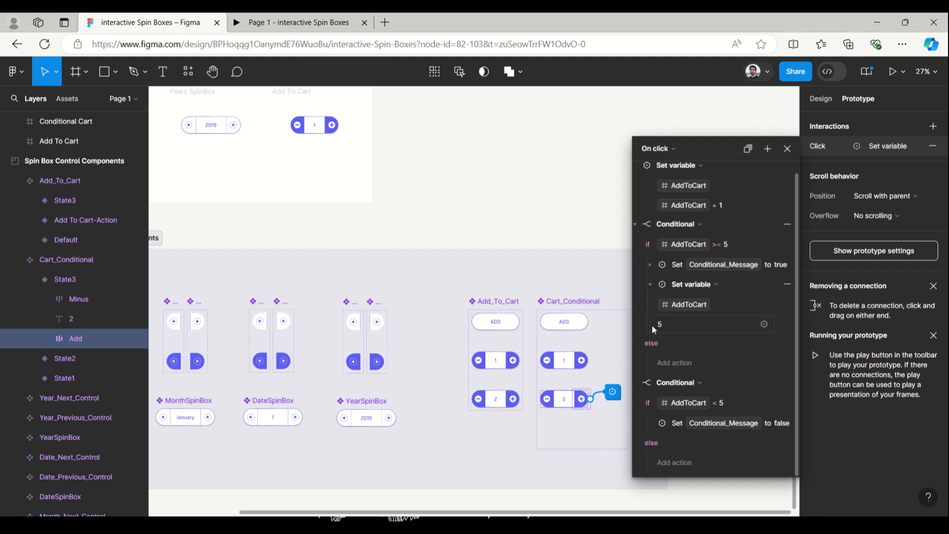
{"action": "left_click", "coordinate": [651, 284]}
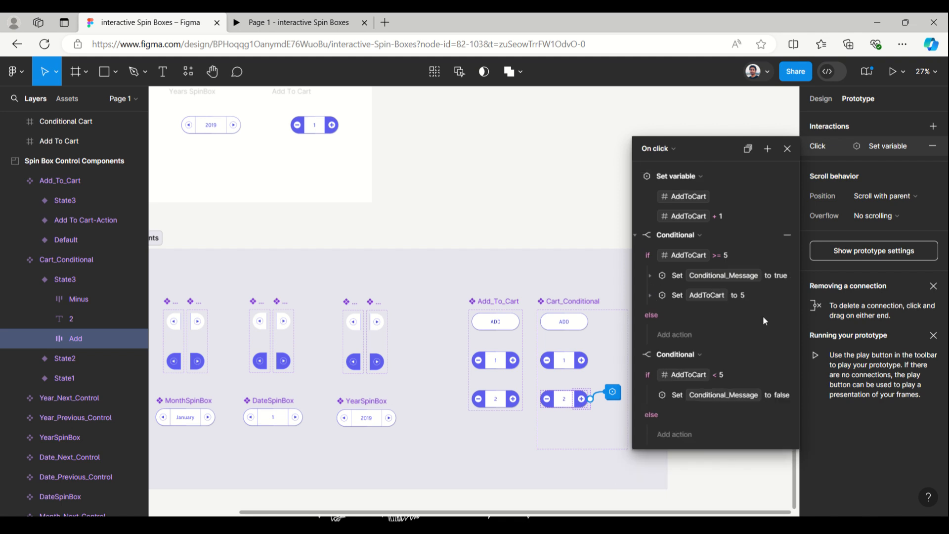
{"action": "left_click", "coordinate": [648, 395]}
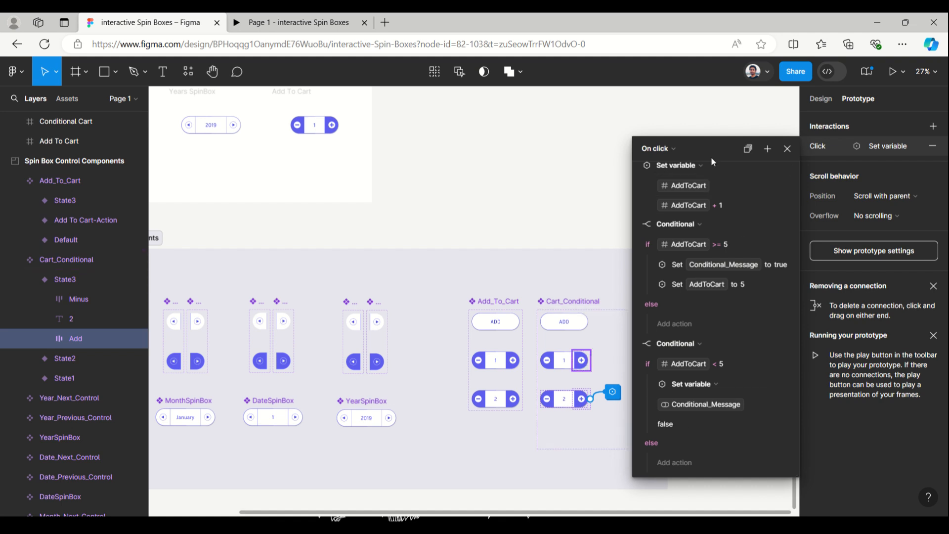
{"action": "left_click", "coordinate": [788, 149]}
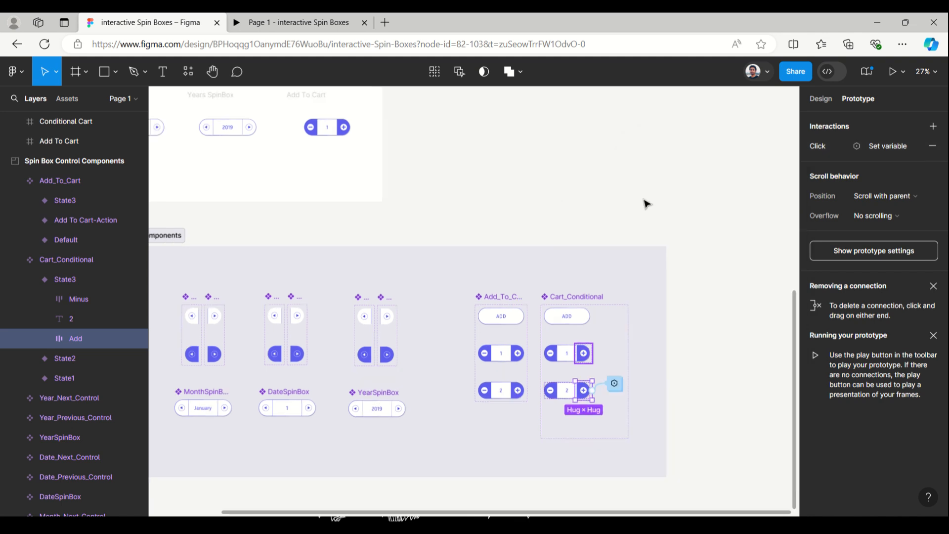
- Survey the Spin Box Components and Spin Box Control Components frames on the canvas and clear the selection
{"action": "scroll", "coordinate": [644, 203], "scroll_direction": "down", "scroll_amount": 3}
{"action": "scroll", "coordinate": [470, 161], "scroll_direction": "up", "scroll_amount": 2}
{"action": "scroll", "coordinate": [470, 162], "scroll_direction": "up", "scroll_amount": 5}
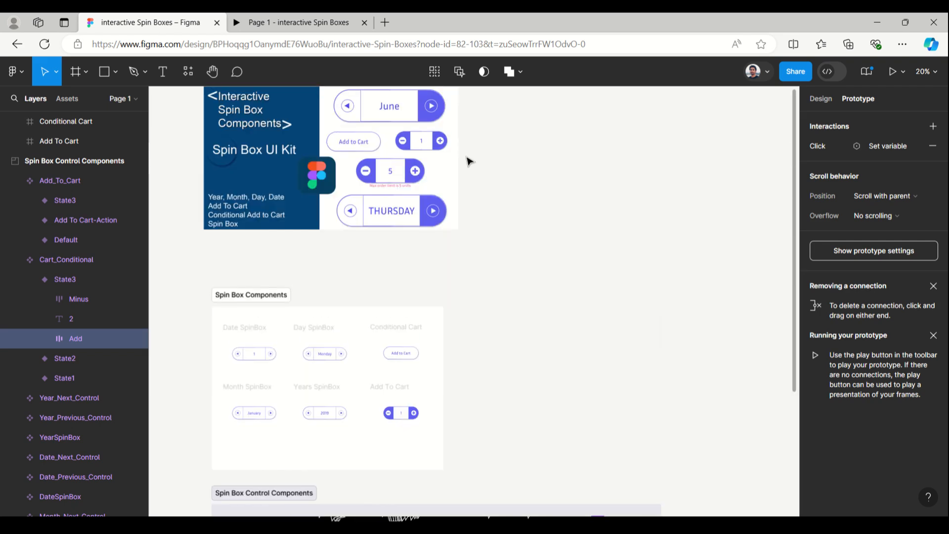
{"action": "scroll", "coordinate": [468, 158], "scroll_direction": "down", "scroll_amount": 3}
{"action": "scroll", "coordinate": [208, 491], "scroll_direction": "up", "scroll_amount": 3}
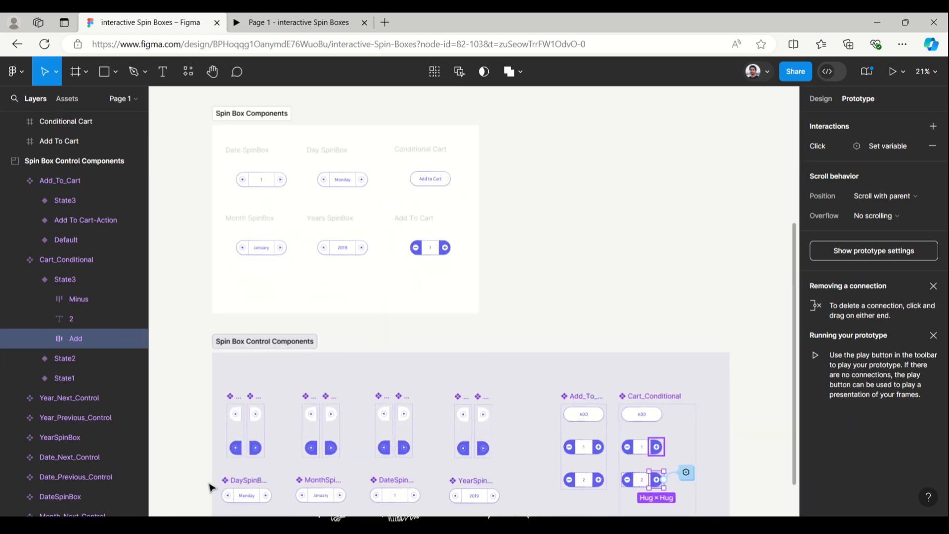
{"action": "scroll", "coordinate": [336, 366], "scroll_direction": "down", "scroll_amount": 2}
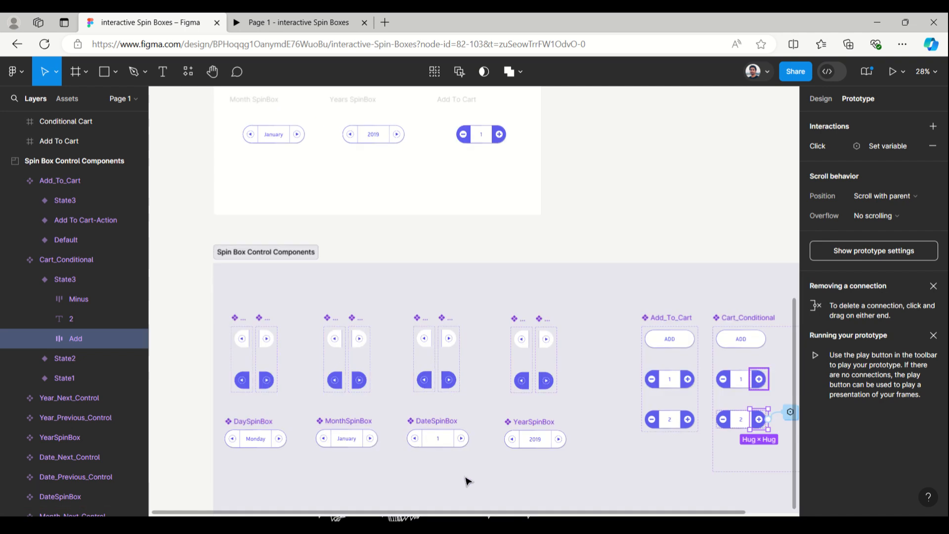
{"action": "scroll", "coordinate": [466, 479], "scroll_direction": "up", "scroll_amount": 1}
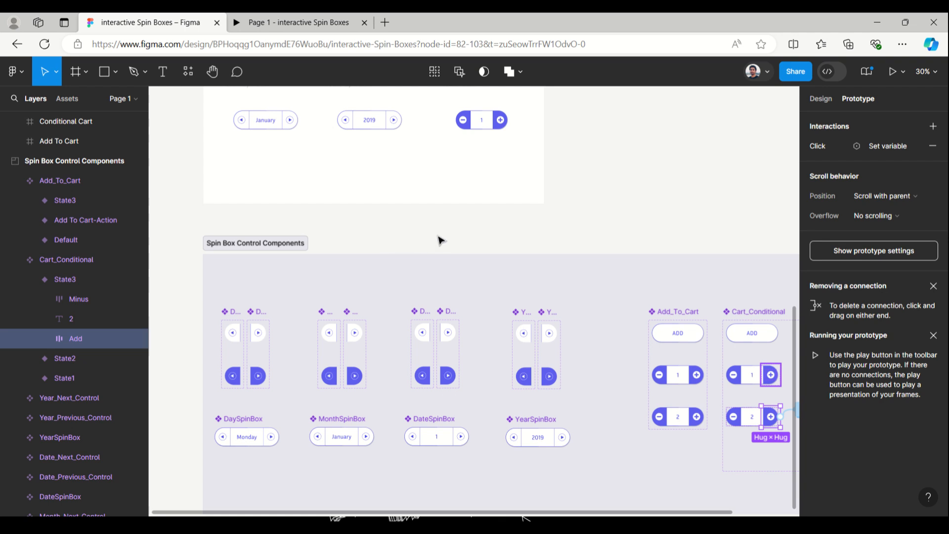
{"action": "left_click", "coordinate": [489, 237]}
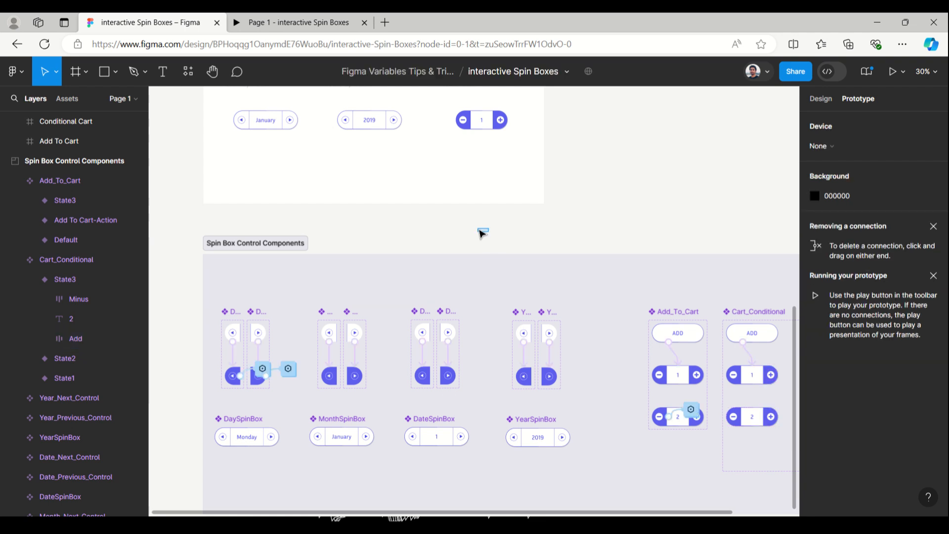